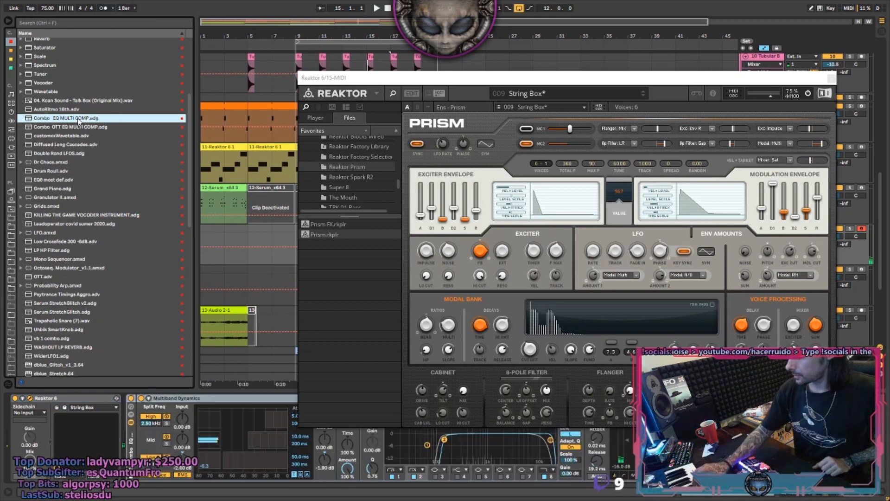
# Play back the arrangement in short passes to audition the Reaktor String Box sound
pyautogui.press('space')
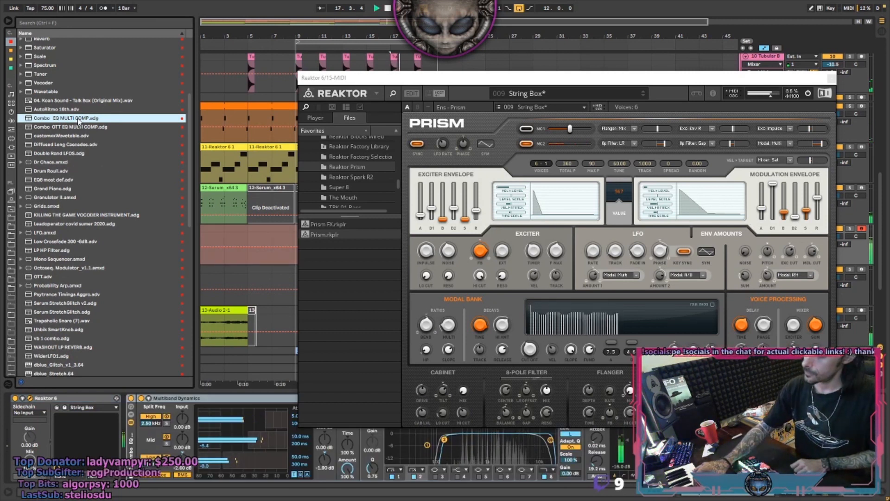
pyautogui.press('space')
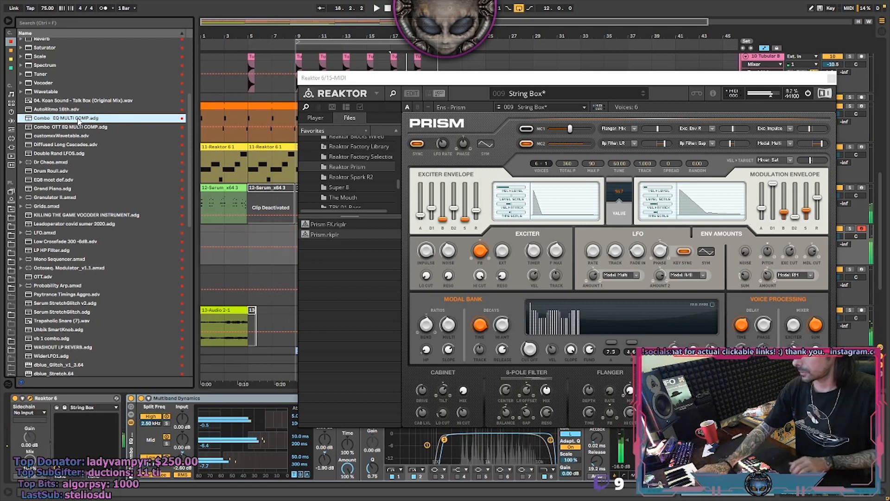
pyautogui.press('space')
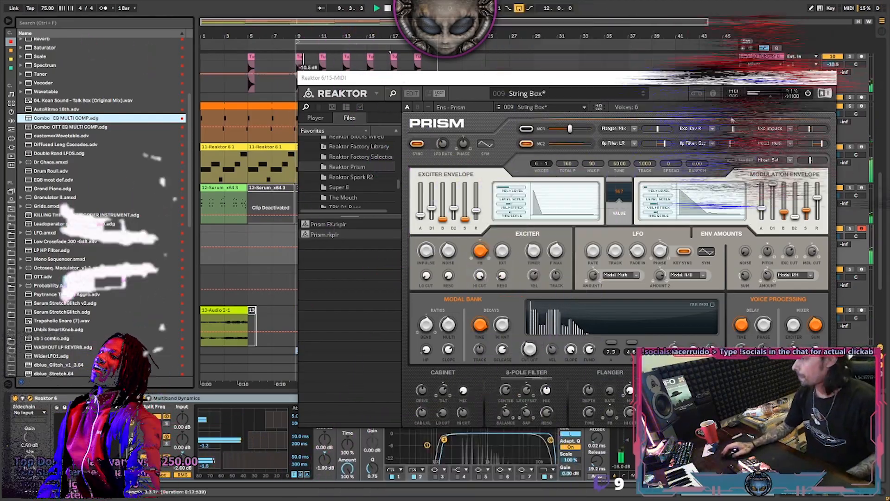
# Close the Reaktor plugin window and open the 15-Reaktor 6 2 clip's notes for editing
pyautogui.click(832, 79)
pyautogui.click(396, 226)
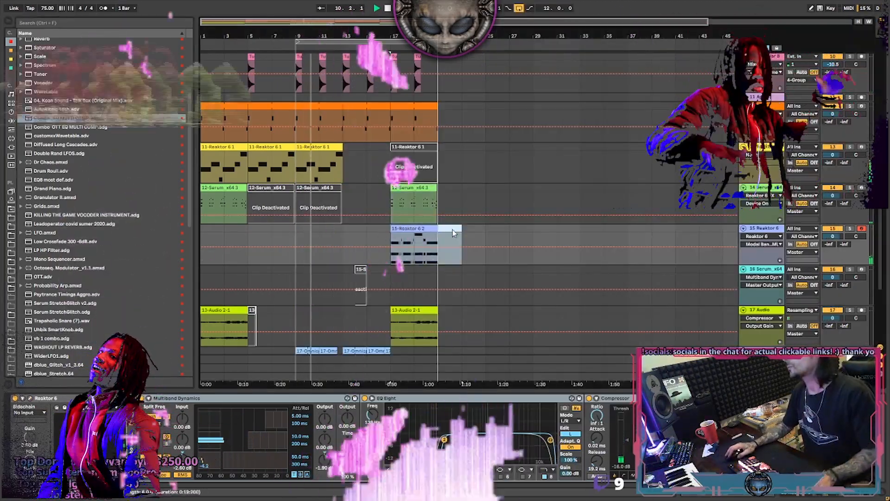
pyautogui.doubleClick(432, 226)
# Leave the quantize settings unapplied and raise the velocity of the short E3, G3 and C4 chord just before bar 4
pyautogui.hotkey('ctrl', 'shift', 'u')
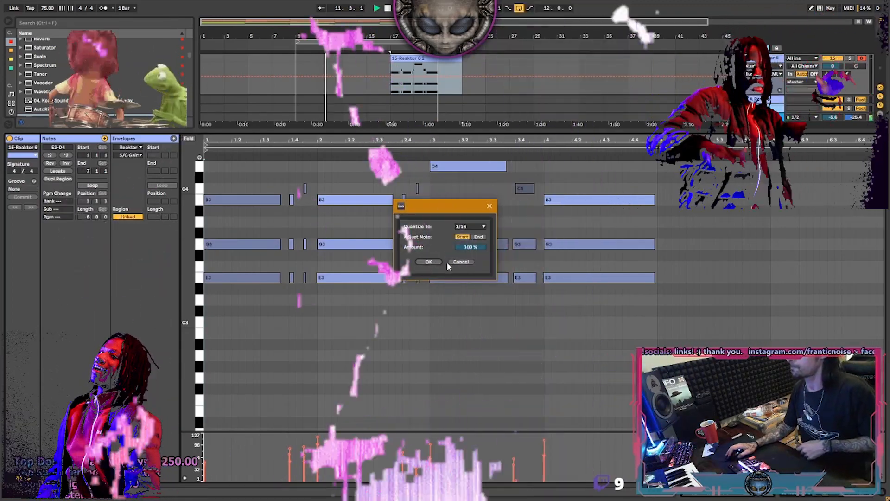
pyautogui.click(461, 262)
pyautogui.moveTo(519, 314); pyautogui.dragTo(526, 188)
pyautogui.moveTo(515, 458); pyautogui.dragTo(516, 439)
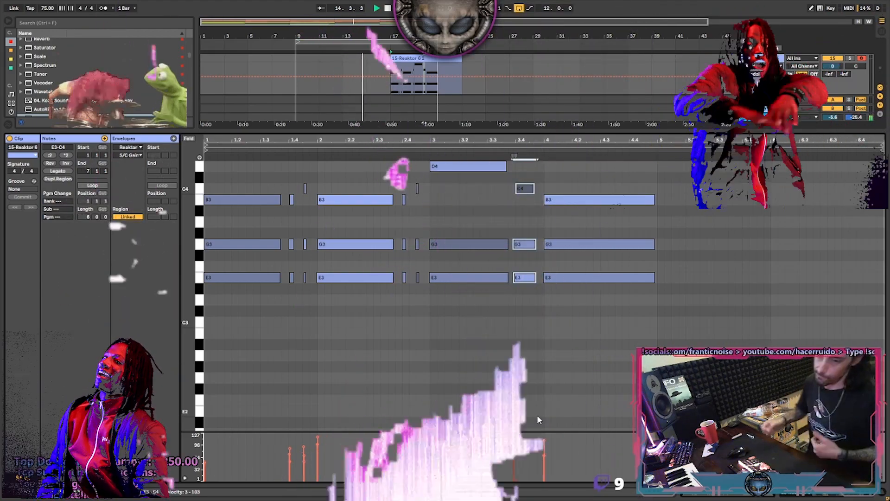
# Clear the note selection and solo the 15 Reaktor 6 track
pyautogui.hotkey('alt', 'Tab')
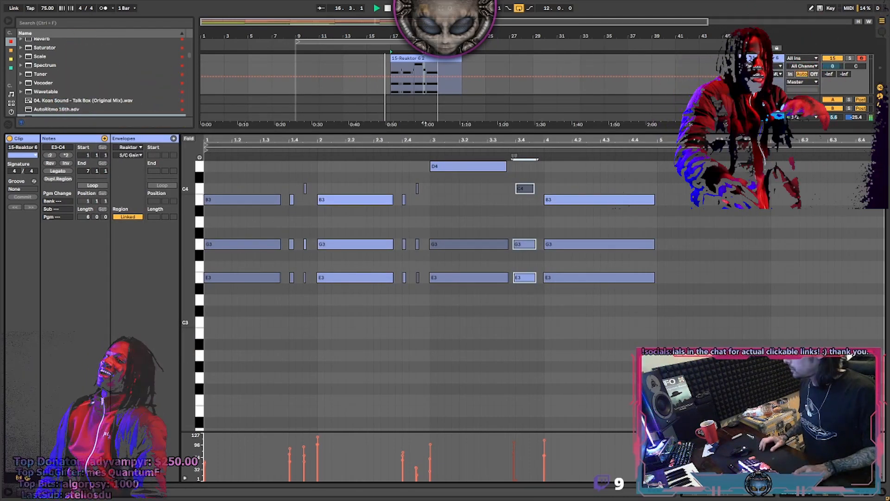
pyautogui.click(679, 367)
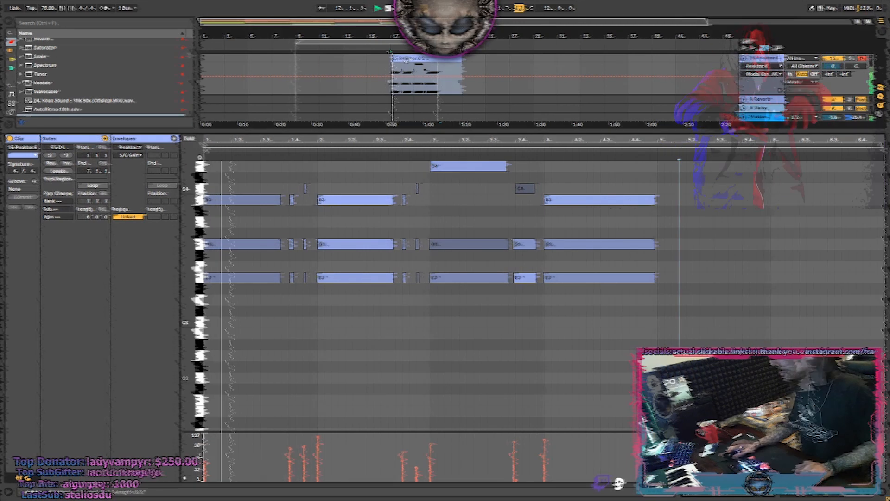
pyautogui.click(826, 59)
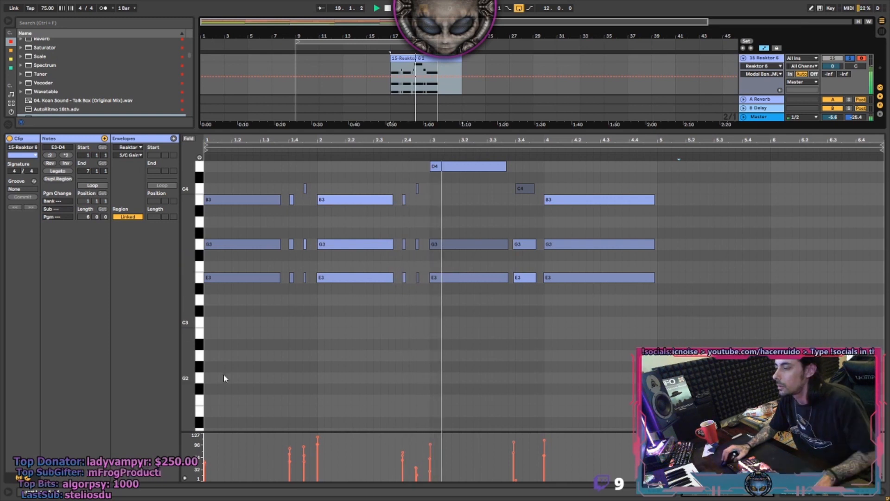
# Draw an E2 bass note half a bar long at the start of the clip
pyautogui.press('b')
pyautogui.click(220, 400)
pyautogui.click(220, 401)
pyautogui.hotkey('ctrl', '2')
pyautogui.hotkey('ctrl', '2')
pyautogui.hotkey('ctrl', '2')
pyautogui.click(223, 400)
pyautogui.click(229, 401)
pyautogui.hotkey('ctrl', '2')
pyautogui.hotkey('ctrl', '2')
pyautogui.click(239, 412)
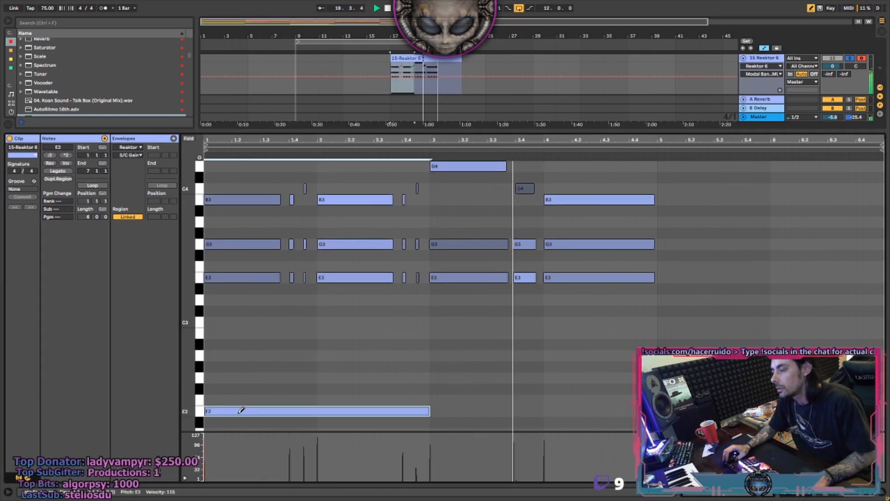
pyautogui.click(312, 410)
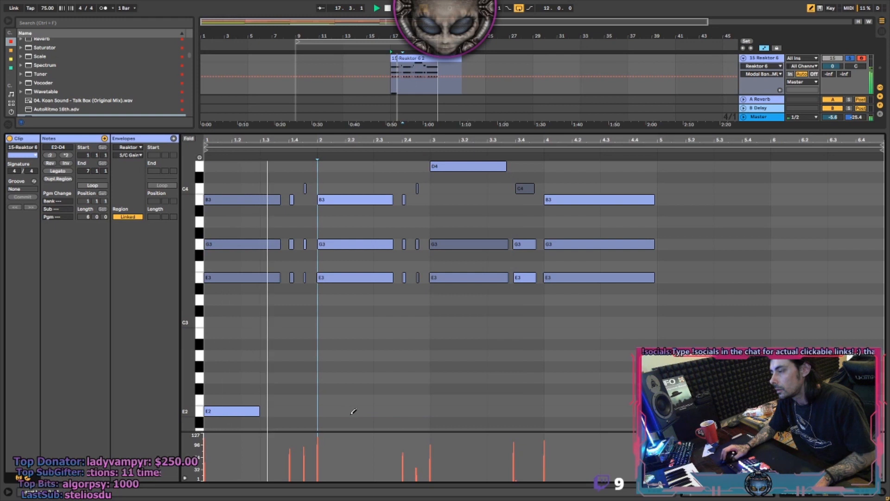
# Add matching half-bar E2 bass notes at the start of bars 2, 3 and 4
pyautogui.click(355, 411)
pyautogui.click(455, 411)
pyautogui.click(559, 411)
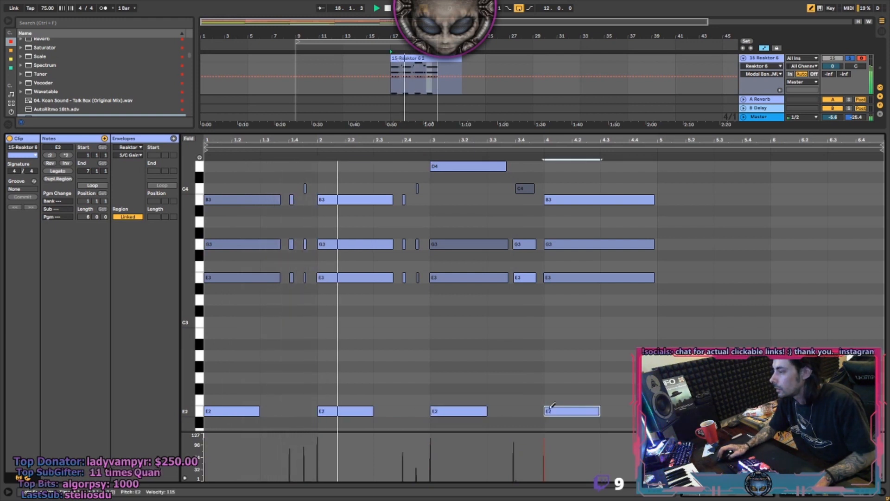
pyautogui.press('b')
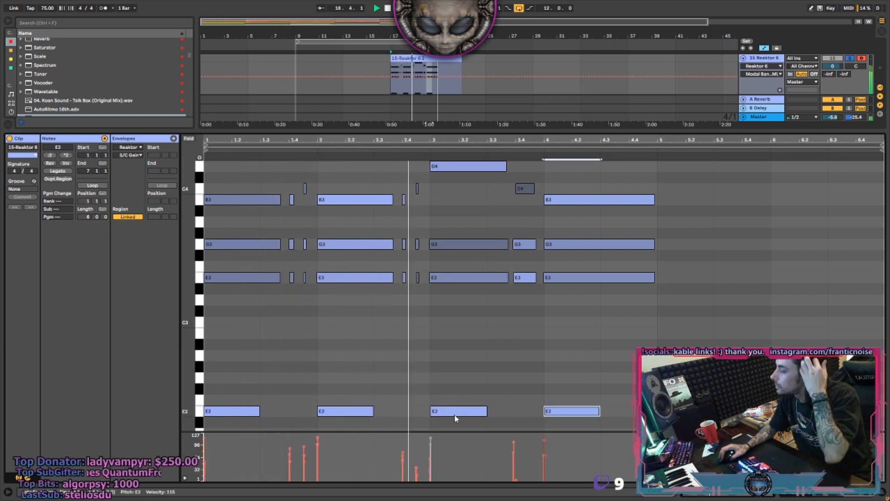
# Try the bar 3 bass note at D2, F2 and G2 while the clip plays
pyautogui.scroll(-2, 442, 387)
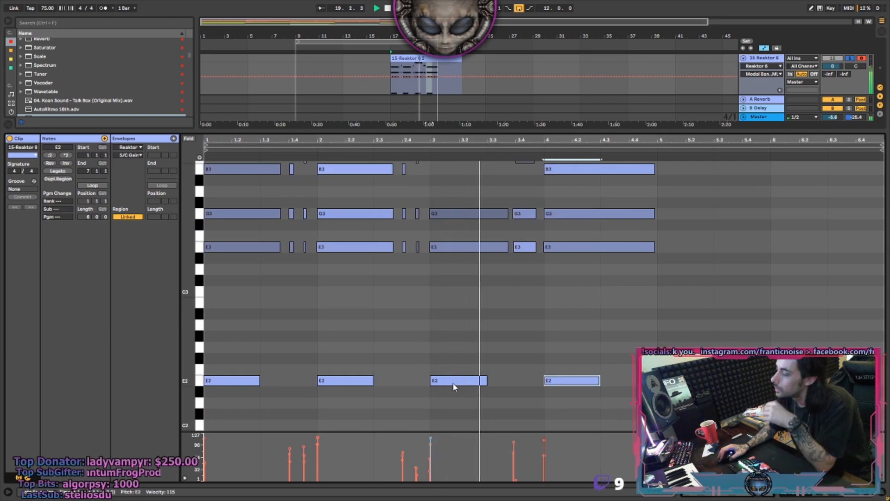
pyautogui.moveTo(452, 383); pyautogui.dragTo(455, 404)
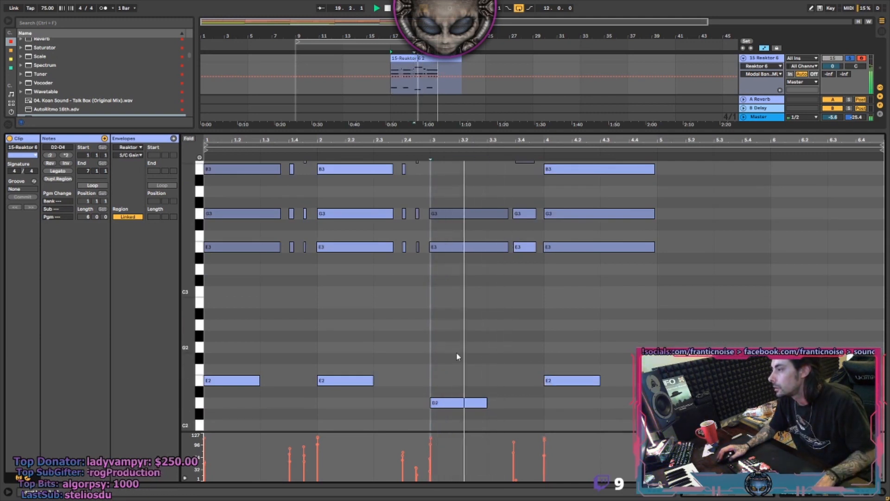
pyautogui.moveTo(459, 403); pyautogui.dragTo(458, 374)
pyautogui.click(456, 405)
pyautogui.press('Delete')
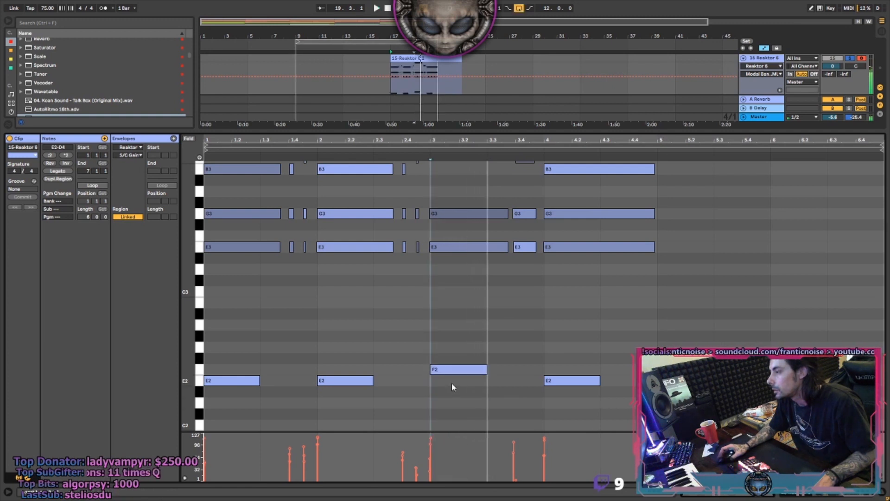
pyautogui.scroll(1, 452, 383)
pyautogui.moveTo(454, 401); pyautogui.dragTo(453, 379)
pyautogui.press('space')
pyautogui.click(318, 377)
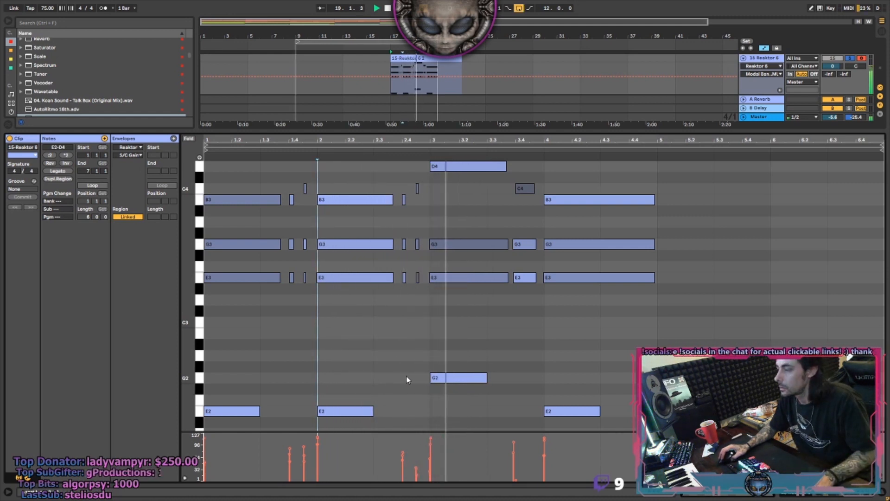
pyautogui.scroll(-1, 417, 350)
pyautogui.click(444, 350)
pyautogui.scroll(2, 447, 349)
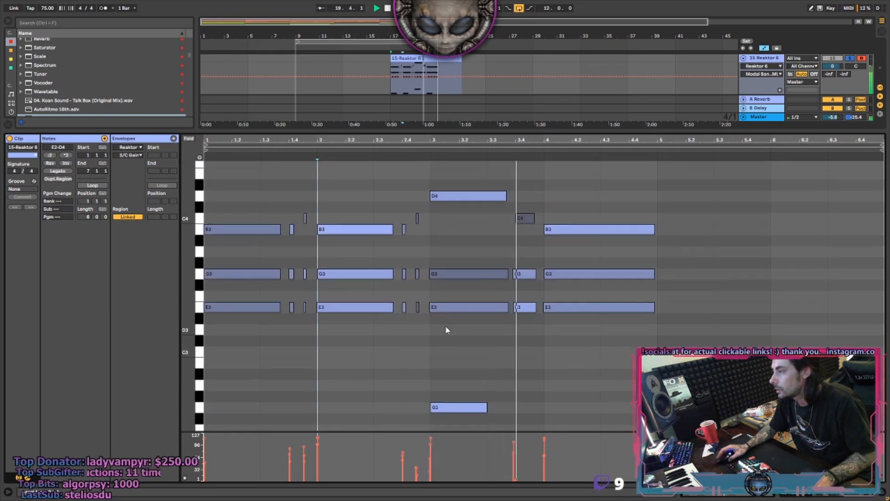
# Move the bar 3 bass note up to B2
pyautogui.moveTo(449, 408); pyautogui.dragTo(448, 368)
pyautogui.scroll(-2, 451, 374)
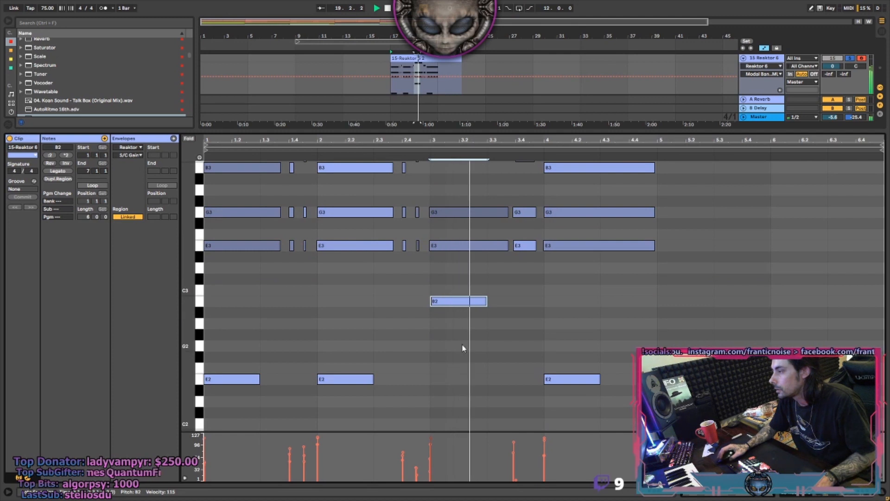
pyautogui.scroll(1, 491, 334)
pyautogui.press('space')
# Draw a one-beat C3 bass note on the last beat of bar 3
pyautogui.hotkey('ctrl', 'd')
pyautogui.moveTo(519, 332); pyautogui.dragTo(546, 324)
pyautogui.press('b')
pyautogui.click(552, 316)
pyautogui.press('b')
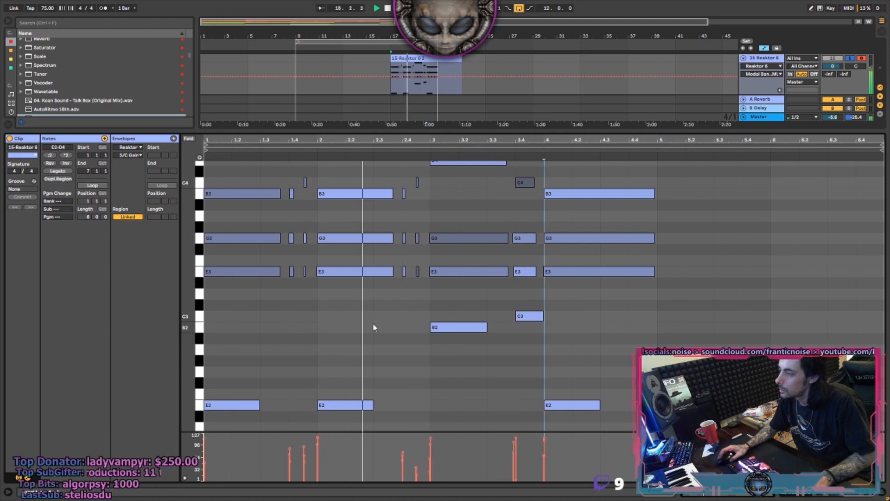
# Unsolo the 15 Reaktor 6 track to hear the clip with the full arrangement
pyautogui.scroll(2, 374, 327)
pyautogui.scroll(-2, 383, 314)
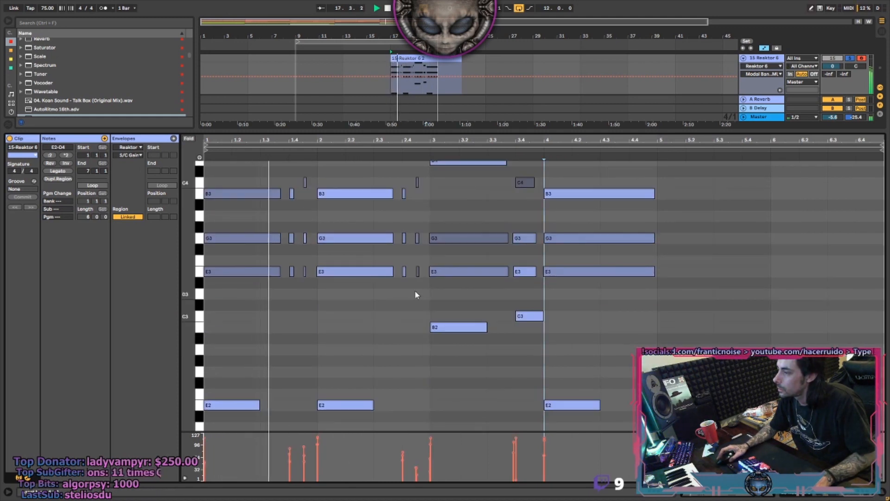
pyautogui.click(851, 58)
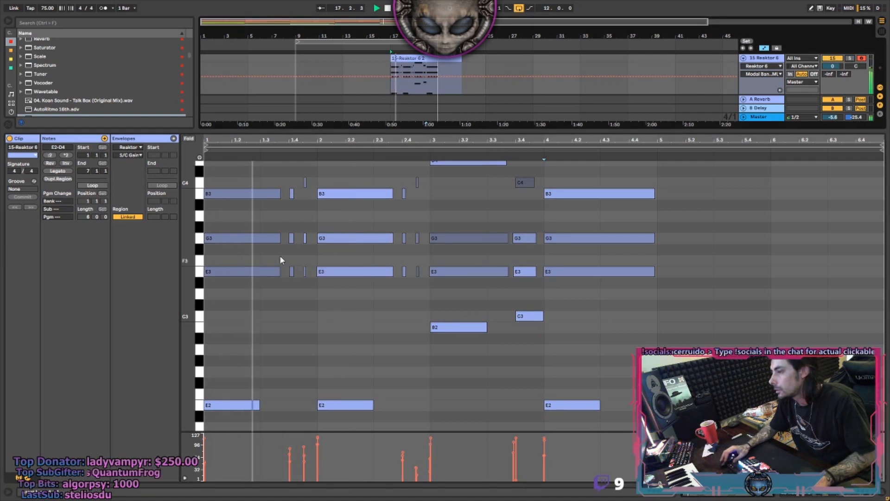
# Try removing the first E2 bass note, restore it, and try all the notes one octave lower
pyautogui.doubleClick(227, 405)
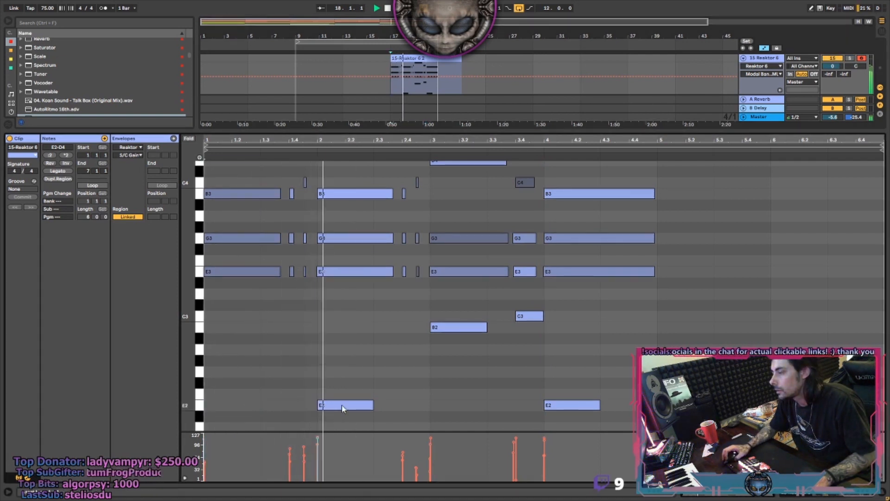
pyautogui.hotkey('ctrl', 'z')
pyautogui.hotkey('ctrl', 'a')
pyautogui.hotkey('shift', 'Down')
pyautogui.press('space')
pyautogui.press('space')
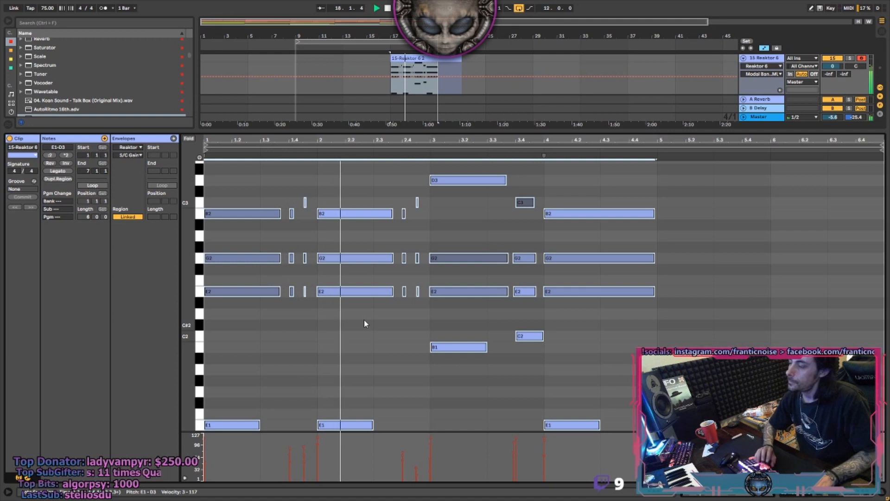
pyautogui.hotkey('shift', 'Up')
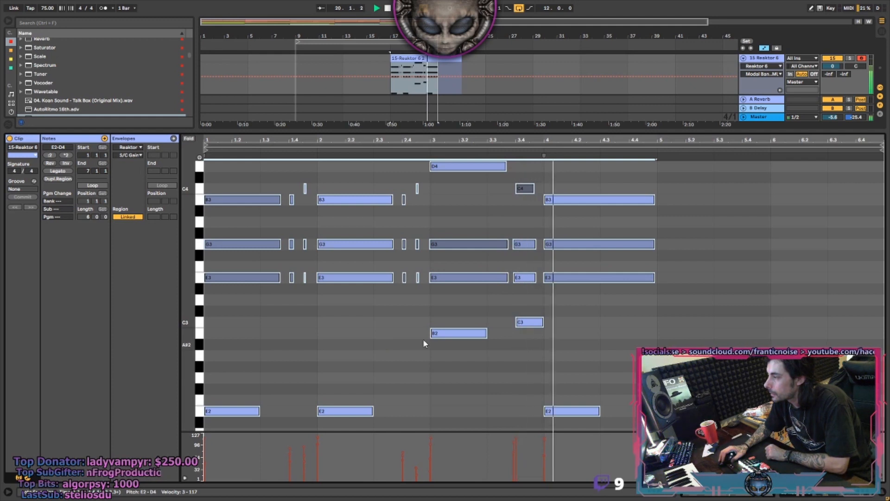
# Return to the 15 Reaktor 6 track's device chain and insert the OTT preset directly after the Reaktor 6 instrument
pyautogui.click(545, 354)
pyautogui.moveTo(469, 387); pyautogui.dragTo(205, 430)
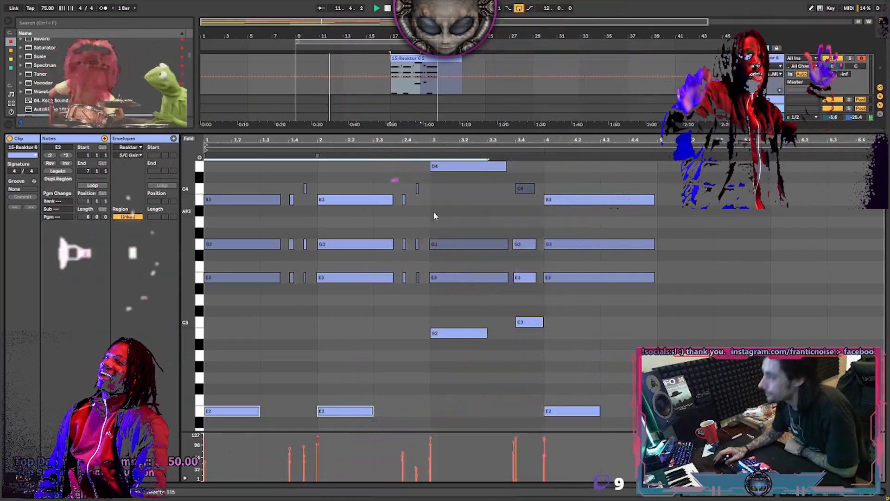
pyautogui.hotkey('ctrl', 'alt', 'l')
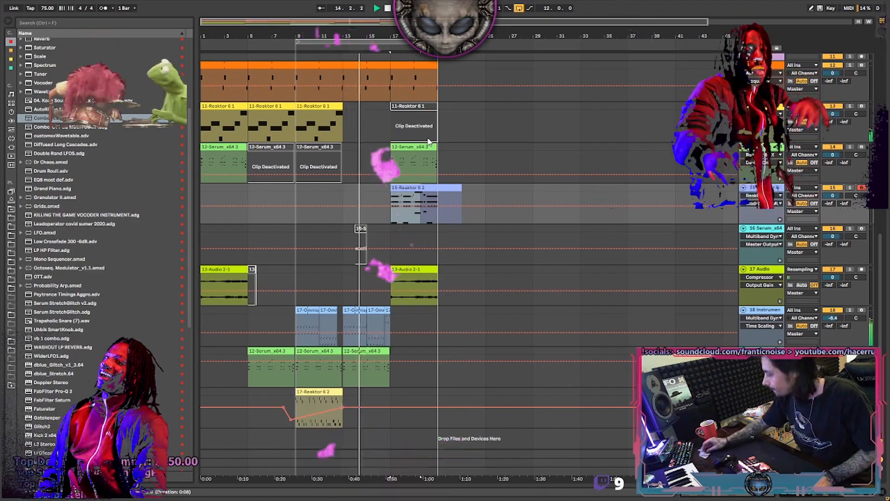
pyautogui.doubleClick(764, 188)
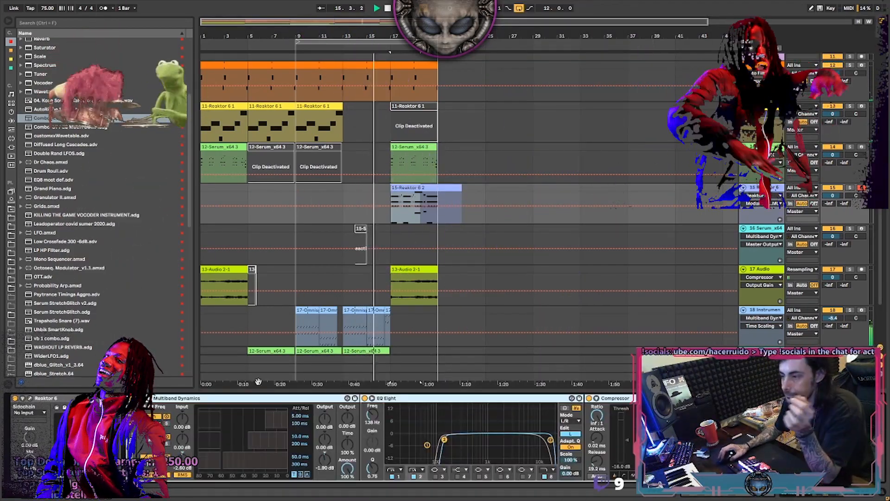
pyautogui.scroll(-2, 95, 239)
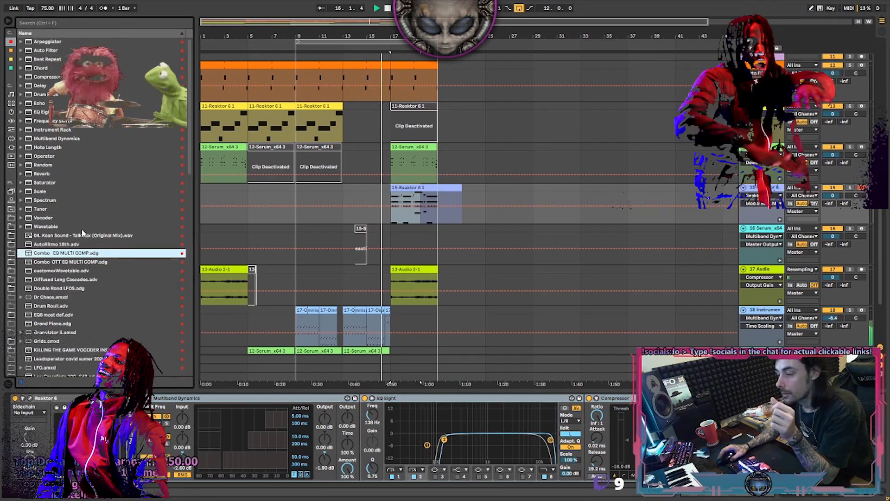
pyautogui.moveTo(61, 258); pyautogui.dragTo(225, 402)
pyautogui.moveTo(347, 434); pyautogui.dragTo(134, 436)
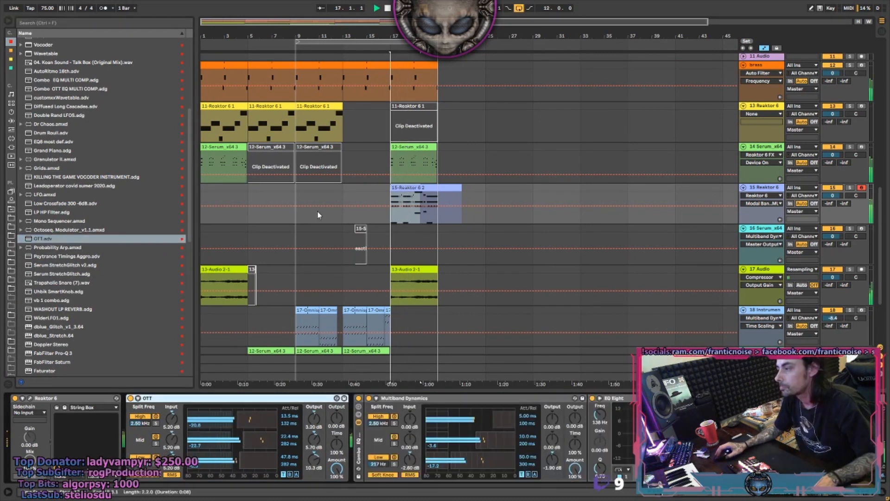
# Toggle the Compressor's Makeup option and insert an Auto Filter between Reaktor 6 and OTT
pyautogui.scroll(-3, 761, 436)
pyautogui.click(797, 466)
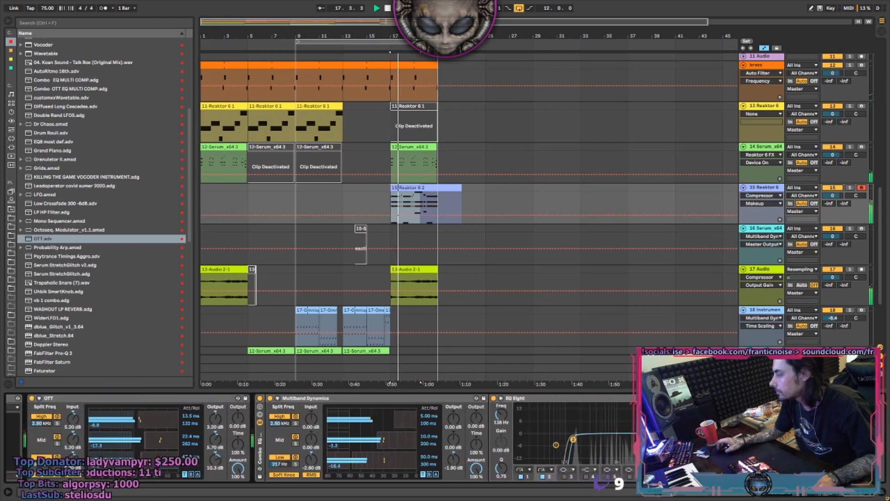
pyautogui.scroll(3, 565, 403)
pyautogui.scroll(6, 91, 193)
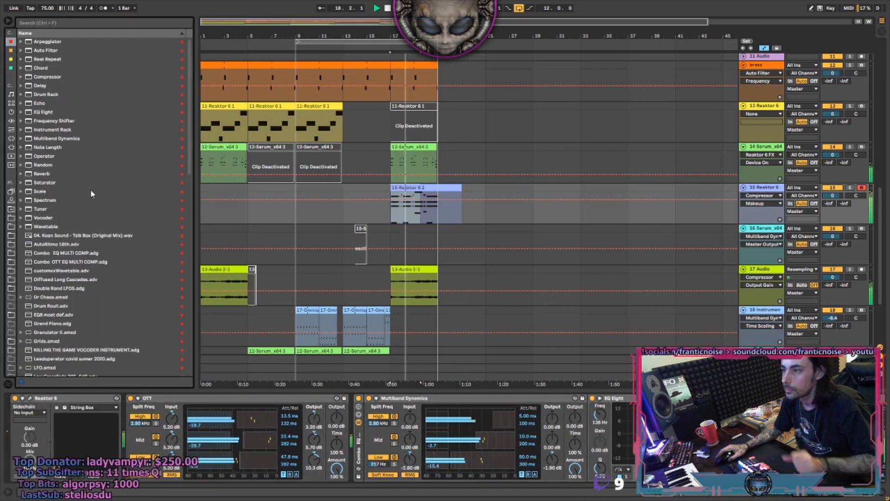
pyautogui.moveTo(45, 52); pyautogui.dragTo(202, 439)
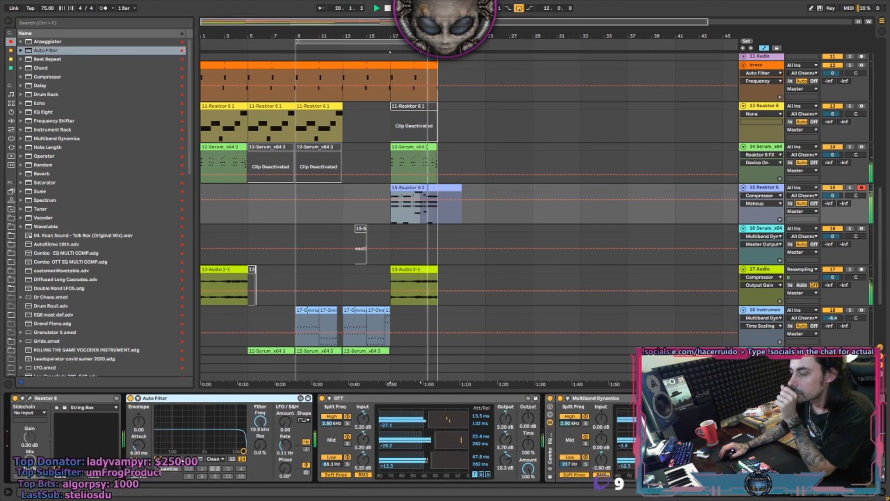
# Raise the bar 4 bass note of the 15-Reaktor 6 2 clip to G2 and return to the track's devices
pyautogui.doubleClick(417, 188)
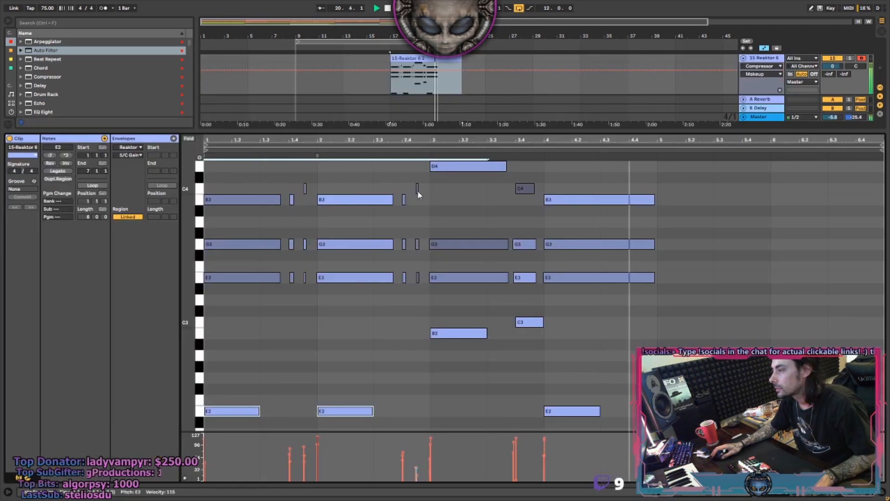
pyautogui.moveTo(572, 411)
pyautogui.mouseDown()
pyautogui.moveTo(579, 366)
pyautogui.moveTo(580, 380)
pyautogui.mouseUp()
pyautogui.hotkey('shift', 'Tab')
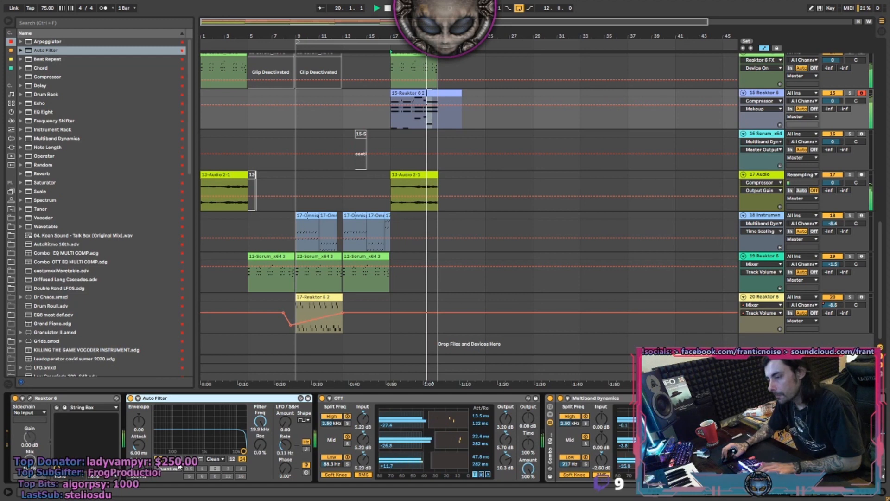
# Lower the bar 4 G2 bass note in the 15-Reaktor 6 2 clip to E2 and return to the track's devices
pyautogui.doubleClick(415, 92)
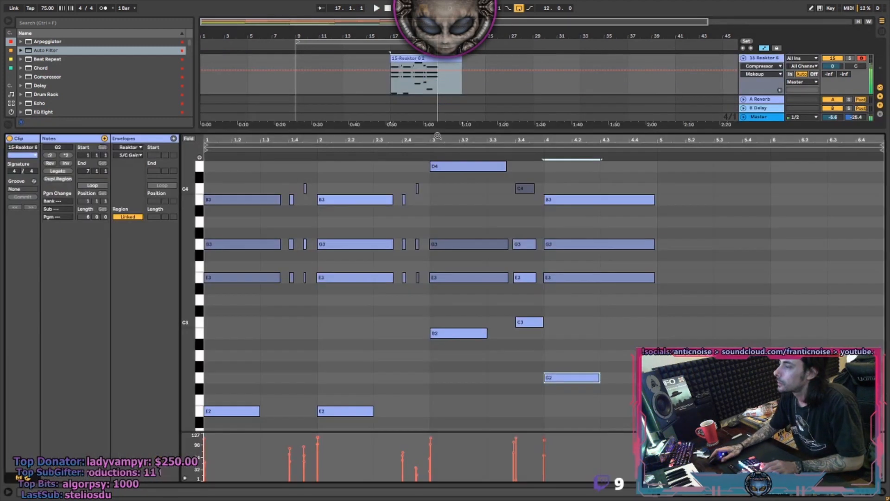
pyautogui.moveTo(564, 371); pyautogui.dragTo(575, 414)
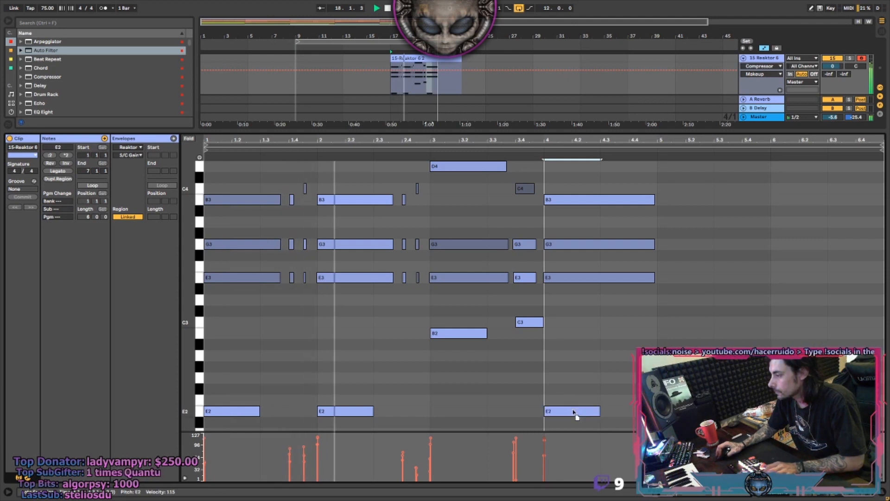
pyautogui.hotkey('shift', 'Tab')
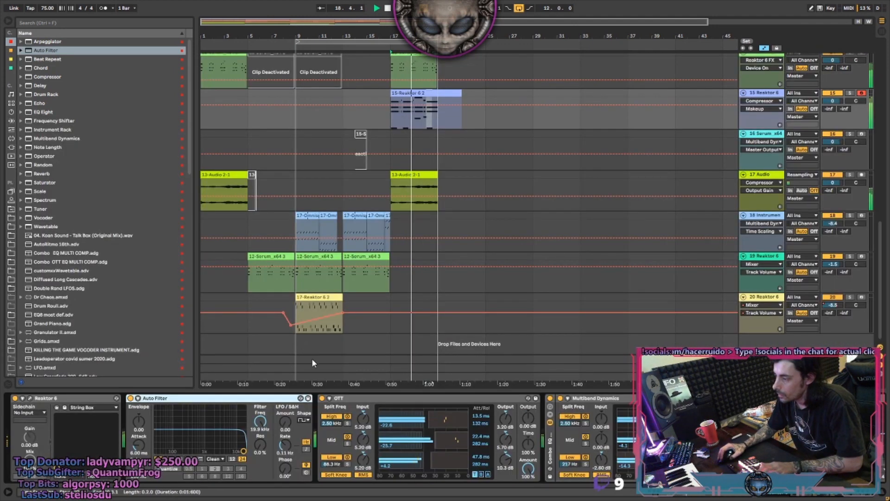
# Set the Auto Filter to band-pass at 682 Hz, 41% resonance, LFO amount 14.8 and rate 1.12 Hz, and fold the Multiband Dynamics device
pyautogui.click(179, 458)
pyautogui.moveTo(244, 451); pyautogui.dragTo(200, 437)
pyautogui.moveTo(285, 422); pyautogui.dragTo(285, 407)
pyautogui.click(304, 420)
pyautogui.click(303, 427)
pyautogui.click(304, 421)
pyautogui.click(303, 427)
pyautogui.moveTo(285, 446); pyautogui.dragTo(286, 417)
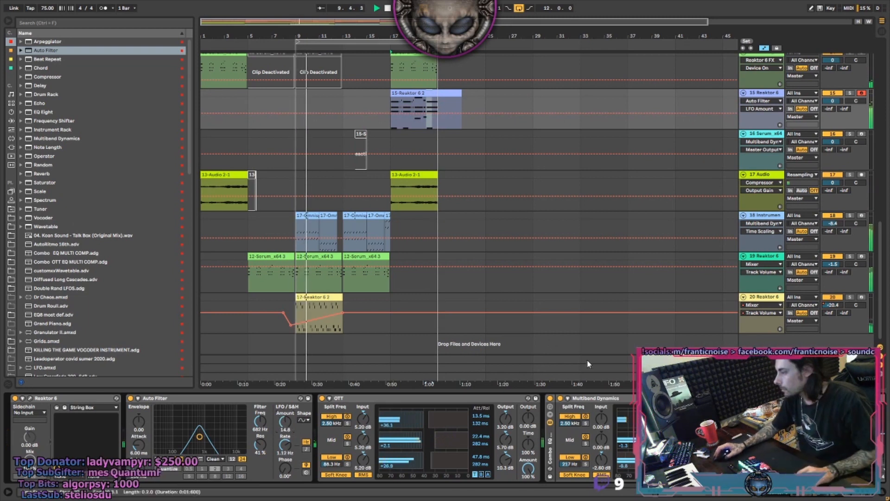
pyautogui.doubleClick(622, 399)
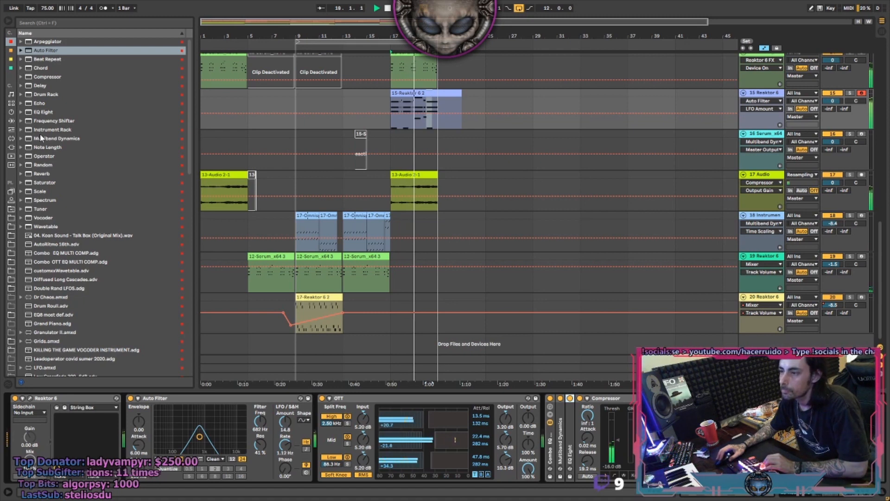
pyautogui.click(10, 50)
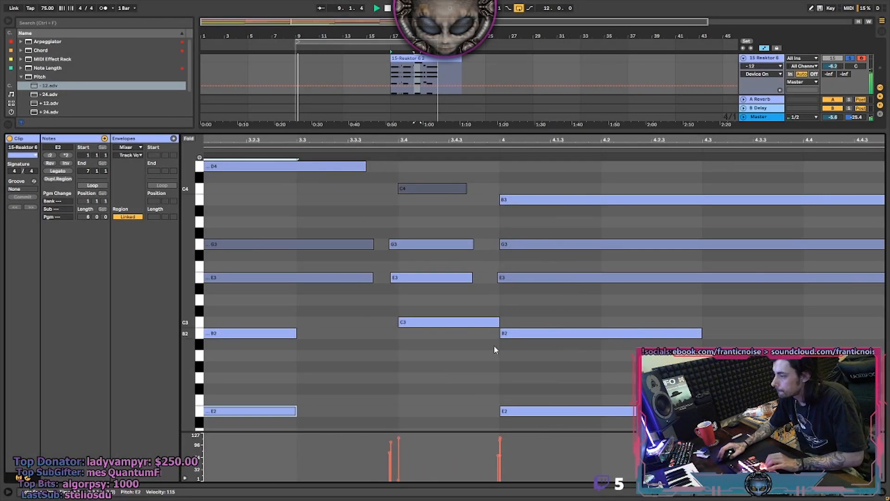
# Stagger the bar 4 chord in the 15-Reaktor 6 2 clip by starting E2 slightly earlier and G3 and B3 slightly later
pyautogui.click(510, 411)
pyautogui.click(531, 277)
pyautogui.click(522, 201)
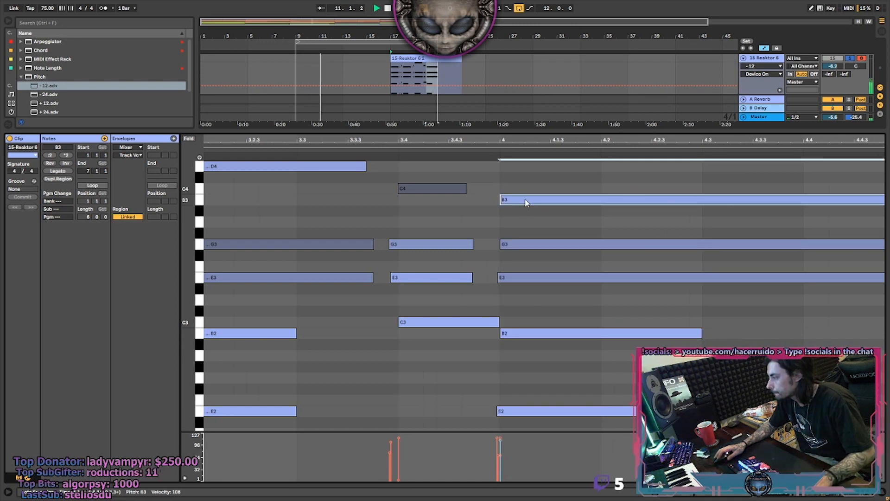
pyautogui.moveTo(506, 140); pyautogui.dragTo(499, 183)
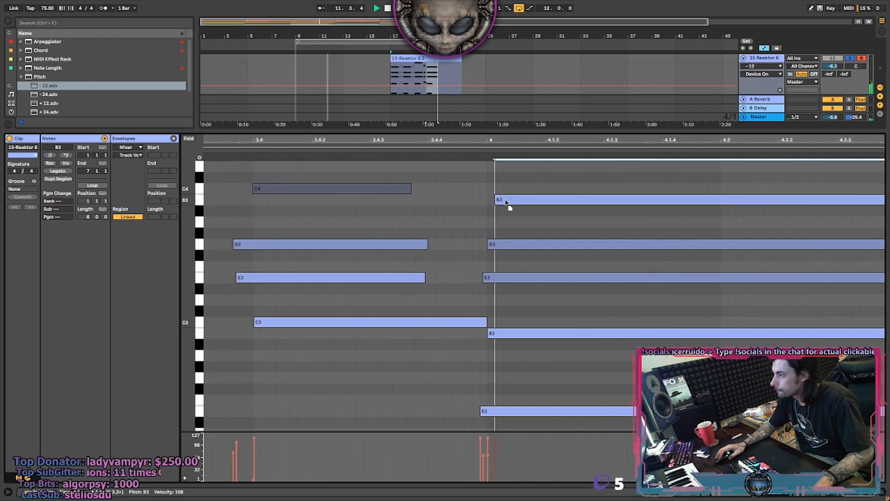
pyautogui.moveTo(499, 247)
pyautogui.mouseDown()
pyautogui.moveTo(504, 256)
pyautogui.moveTo(507, 248)
pyautogui.mouseUp()
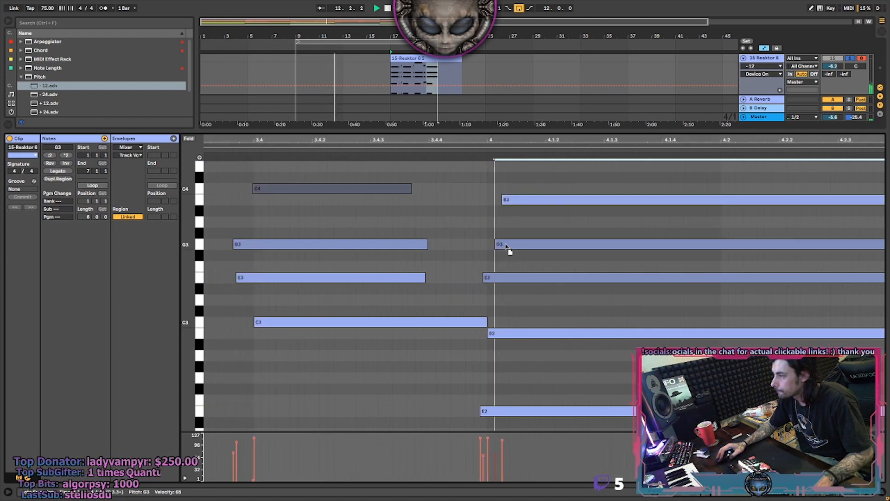
# Select the short chords on beat 4 of bar 2 and raise their velocities
pyautogui.moveTo(423, 228); pyautogui.dragTo(546, 231)
pyautogui.moveTo(454, 274); pyautogui.dragTo(499, 265)
pyautogui.moveTo(604, 371); pyautogui.dragTo(818, 197)
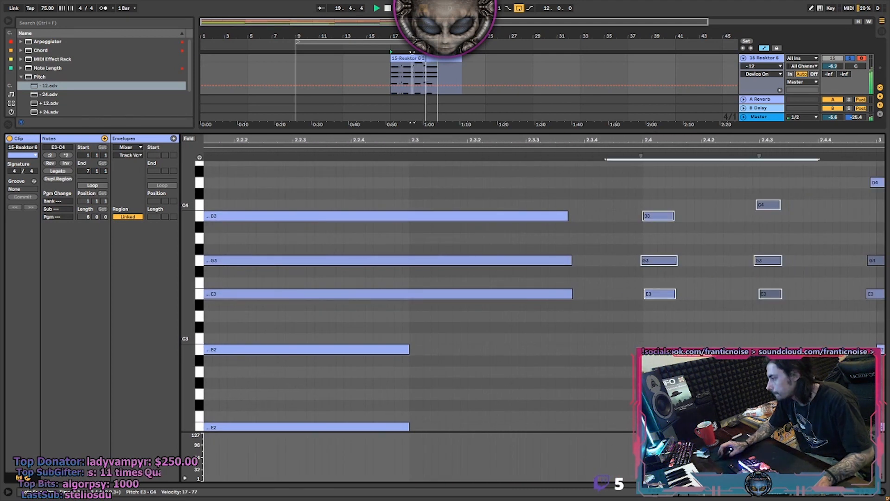
# Stagger the bar 2 chord by starting its B3 and B2 notes slightly later than the others
pyautogui.moveTo(438, 324); pyautogui.dragTo(872, 319)
pyautogui.moveTo(440, 282); pyautogui.dragTo(471, 281)
pyautogui.click(427, 215)
pyautogui.scroll(-3, 434, 223)
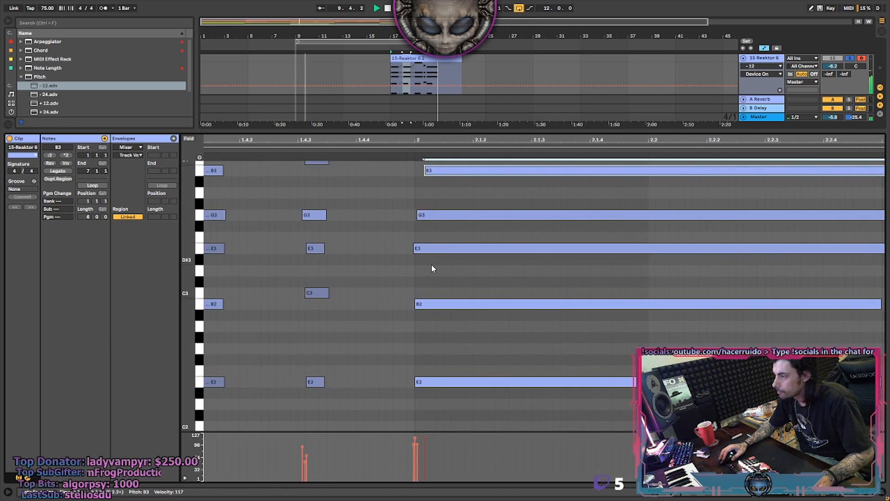
pyautogui.moveTo(434, 306); pyautogui.dragTo(440, 304)
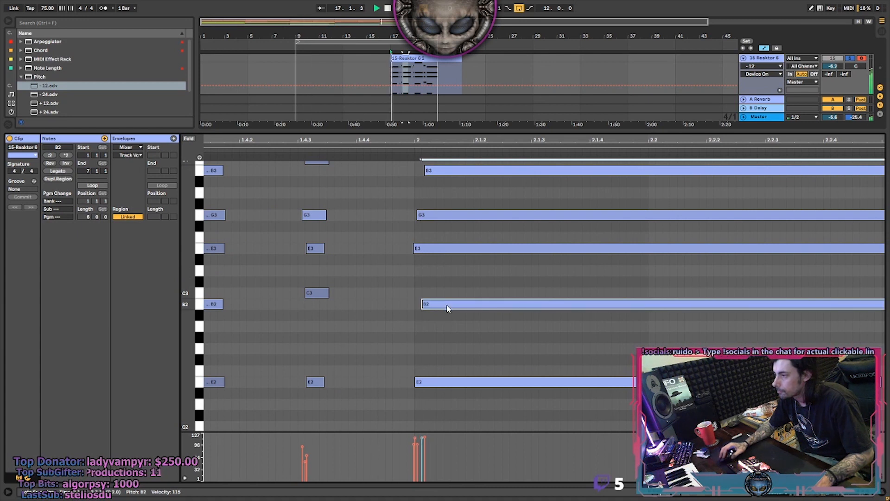
pyautogui.moveTo(341, 137); pyautogui.dragTo(341, 86)
pyautogui.scroll(1, 339, 246)
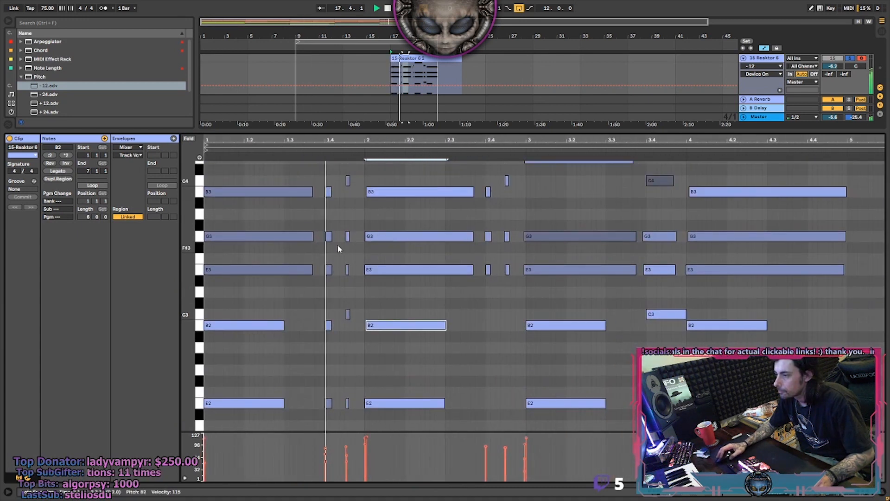
# Stagger the bar 1 chord as an upward strum, starting B2, E3, G3 and B3 progressively later after E2
pyautogui.moveTo(212, 141); pyautogui.dragTo(212, 223)
pyautogui.moveTo(417, 139); pyautogui.dragTo(616, 160)
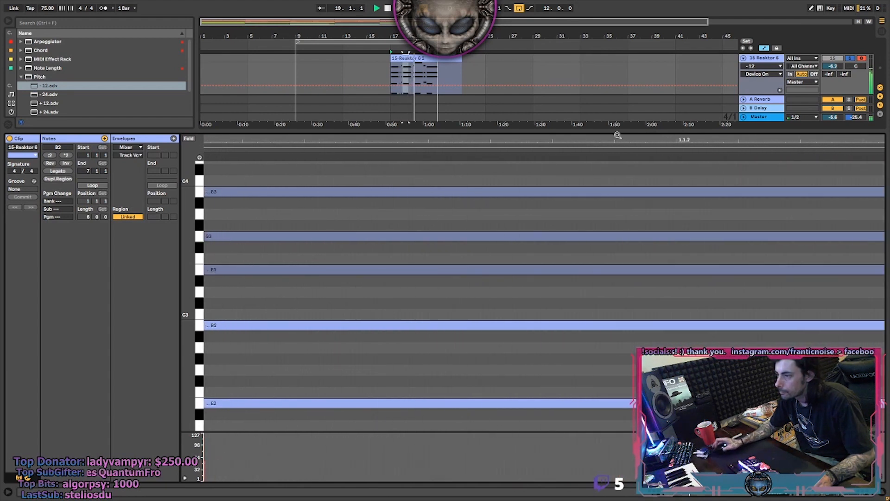
pyautogui.moveTo(417, 124); pyautogui.dragTo(421, 58)
pyautogui.moveTo(223, 193); pyautogui.dragTo(245, 192)
pyautogui.moveTo(226, 274); pyautogui.dragTo(229, 271)
pyautogui.moveTo(232, 239); pyautogui.dragTo(240, 242)
pyautogui.moveTo(232, 319); pyautogui.dragTo(240, 319)
pyautogui.moveTo(231, 324); pyautogui.dragTo(237, 324)
pyautogui.click(230, 269)
pyautogui.moveTo(231, 266); pyautogui.dragTo(234, 268)
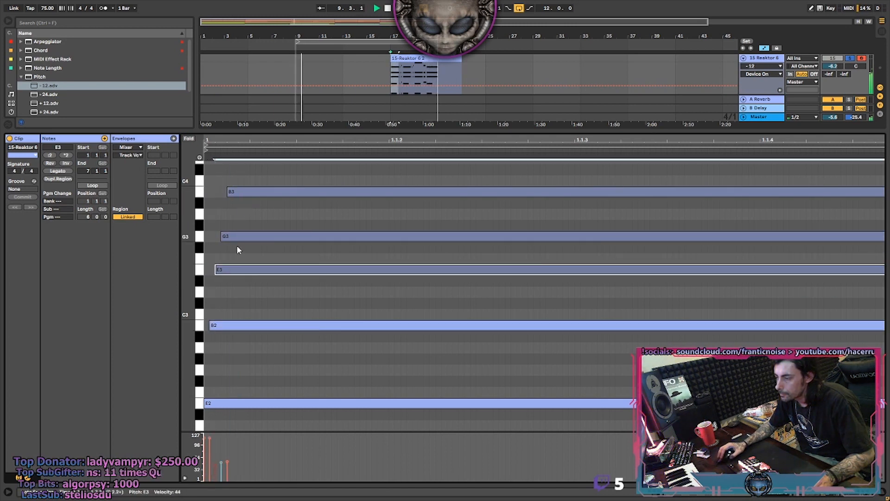
# Refine the start offsets of the bar 1 strum's B2, E3, G3 and B3 notes and return to the arrangement
pyautogui.moveTo(236, 325); pyautogui.dragTo(241, 324)
pyautogui.moveTo(241, 269); pyautogui.dragTo(258, 239)
pyautogui.moveTo(258, 195); pyautogui.dragTo(273, 196)
pyautogui.moveTo(248, 237); pyautogui.dragTo(254, 237)
pyautogui.moveTo(220, 140); pyautogui.dragTo(220, 81)
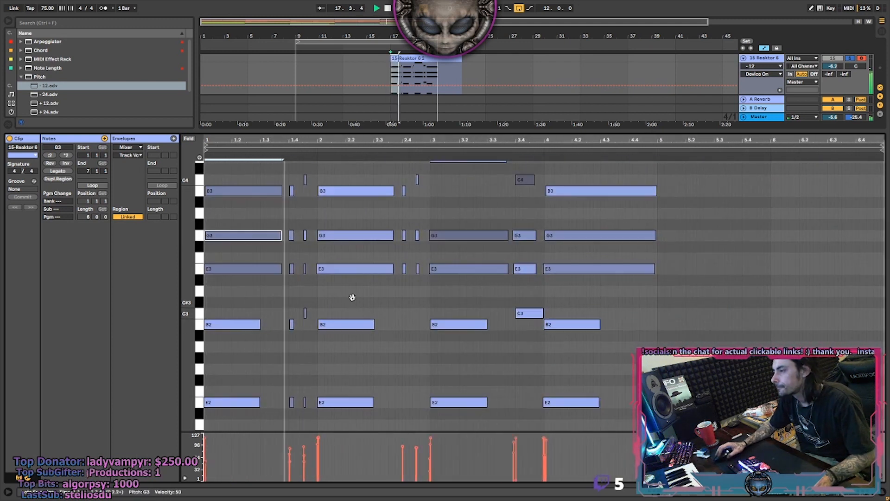
pyautogui.moveTo(352, 298); pyautogui.dragTo(375, 282)
pyautogui.moveTo(321, 140); pyautogui.dragTo(316, 167)
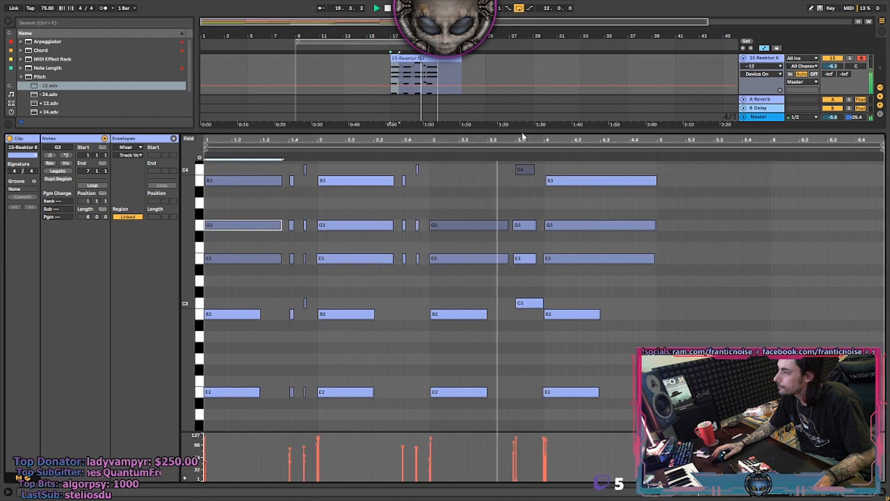
pyautogui.hotkey('ctrl', 'alt', 'l')
pyautogui.scroll(3, 514, 153)
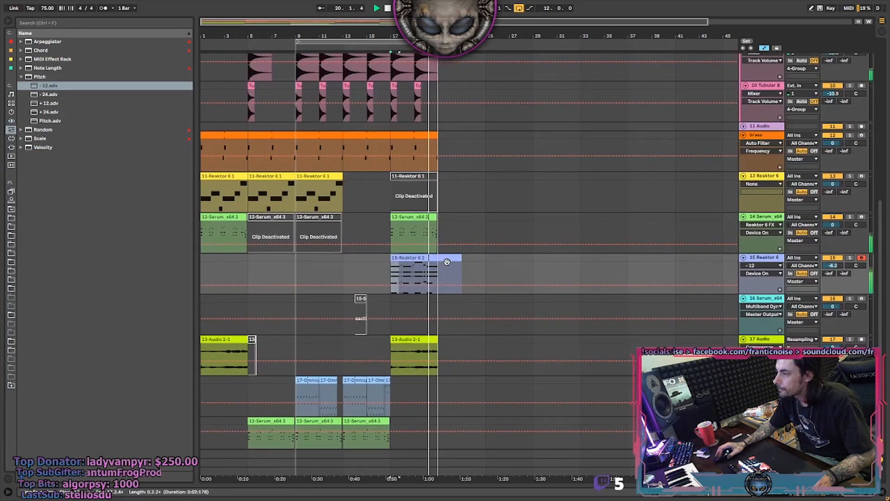
pyautogui.scroll(8, 413, 265)
pyautogui.scroll(-10, 414, 265)
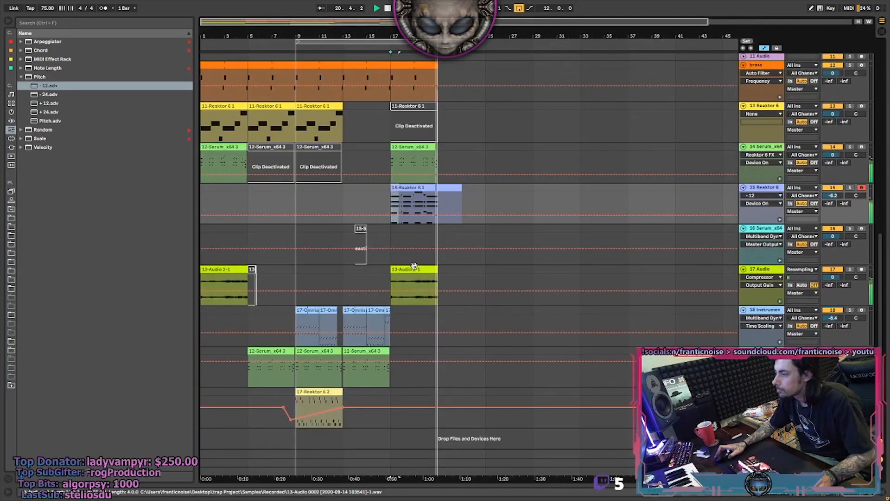
pyautogui.scroll(1, 392, 248)
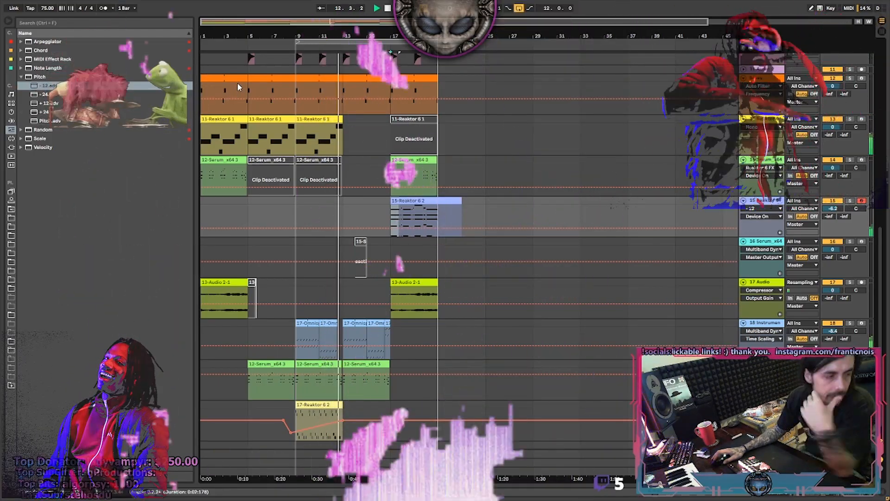
pyautogui.click(378, 256)
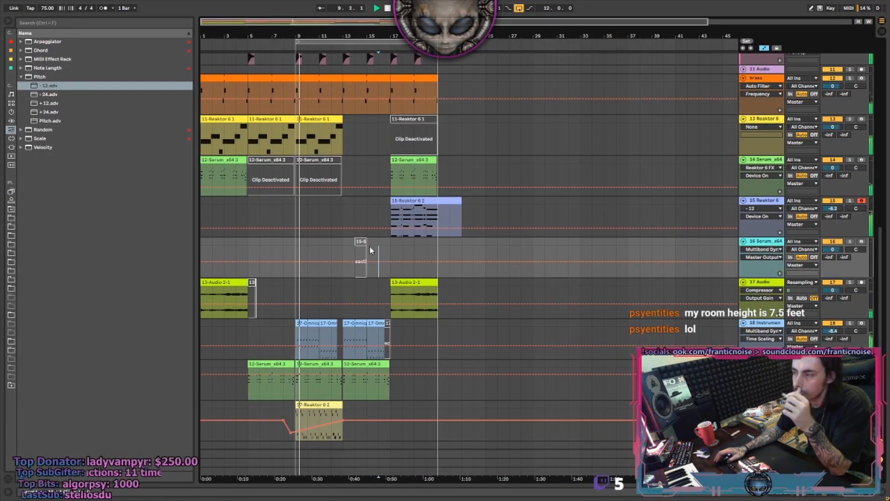
# Try a copy of the 15-Reaktor 6 2 clip at bar 1 and play the arrangement from there
pyautogui.click(408, 200)
pyautogui.moveTo(272, 218); pyautogui.dragTo(207, 222)
pyautogui.press('space')
pyautogui.press('space')
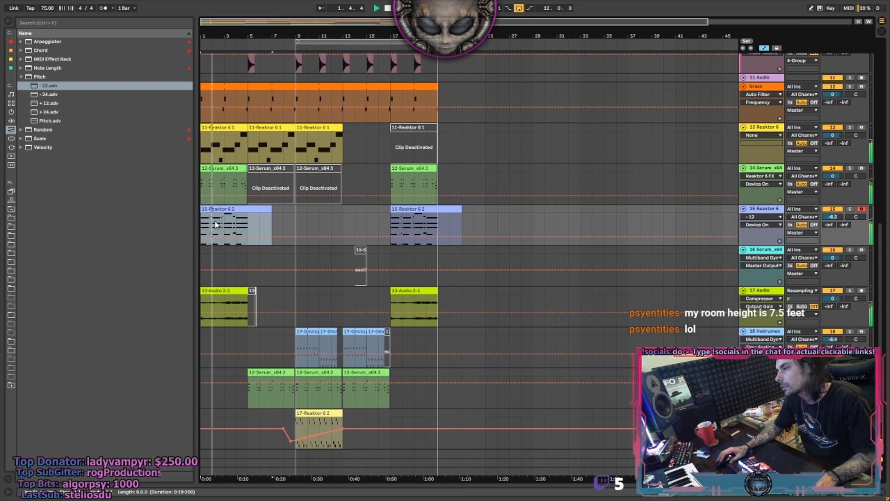
# Fold the two group tracks and name them // kick bass and // perc
pyautogui.scroll(10, 337, 114)
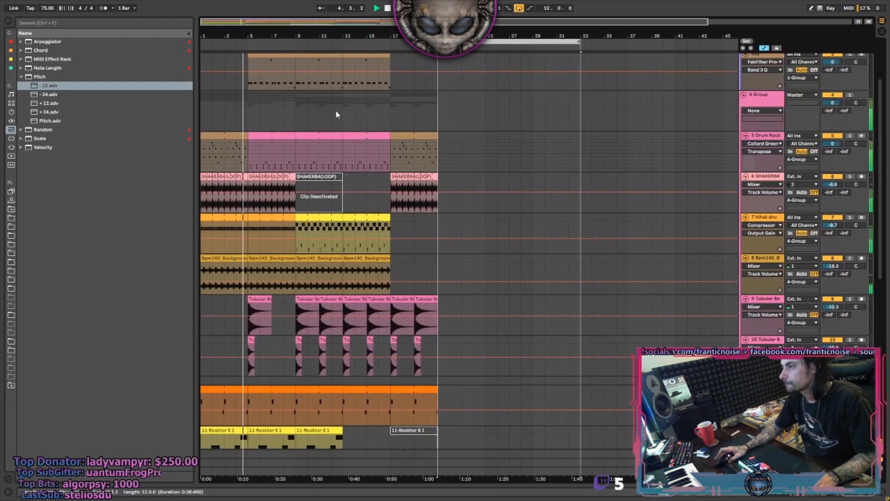
pyautogui.scroll(3, 337, 114)
pyautogui.click(743, 57)
pyautogui.click(743, 66)
pyautogui.click(752, 66)
pyautogui.hotkey('ctrl', 'r')
pyautogui.hotkey('shift', 'Tab')
pyautogui.write('// kick bass')
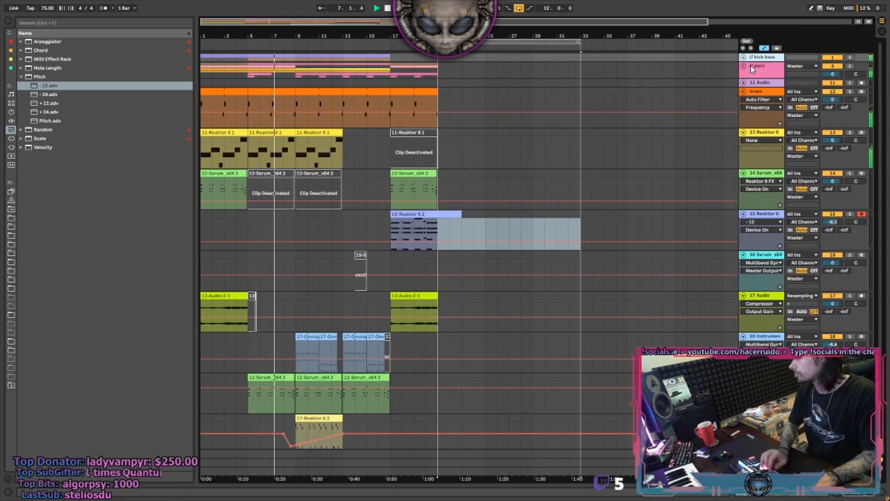
pyautogui.press('Return')
# Copy bars 9 to 13 of the // kick bass and // perc groups to bar 21
pyautogui.moveTo(344, 73); pyautogui.dragTo(296, 57)
pyautogui.hotkey('ctrl', 'c')
pyautogui.click(438, 57)
pyautogui.hotkey('ctrl', 'v')
# Fold all the remaining tracks, from brass down to 20 Reaktor 6, in the arrangement
pyautogui.scroll(2, 300, 105)
pyautogui.click(758, 92)
pyautogui.hotkey('ctrl', 'a')
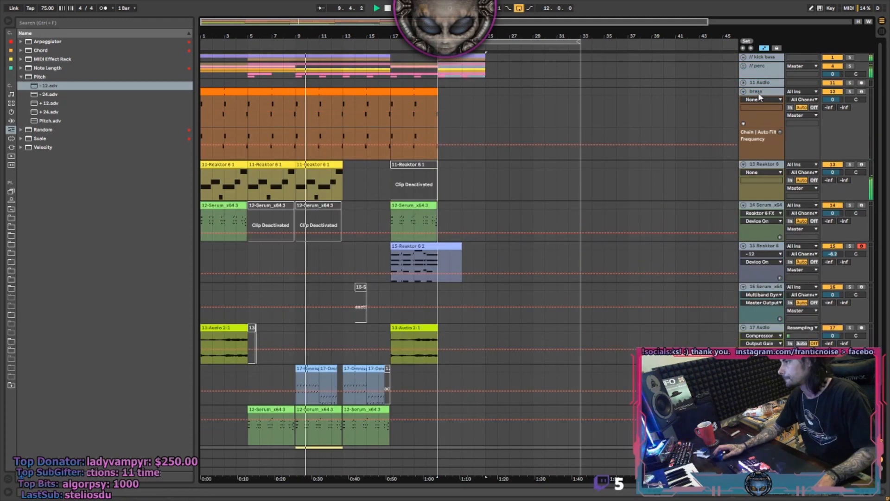
pyautogui.click(743, 92)
# Copy bars 9 to 13 of the tracks from brass to 20 Reaktor 6 to bar 21
pyautogui.moveTo(298, 162); pyautogui.dragTo(346, 95)
pyautogui.click(442, 92)
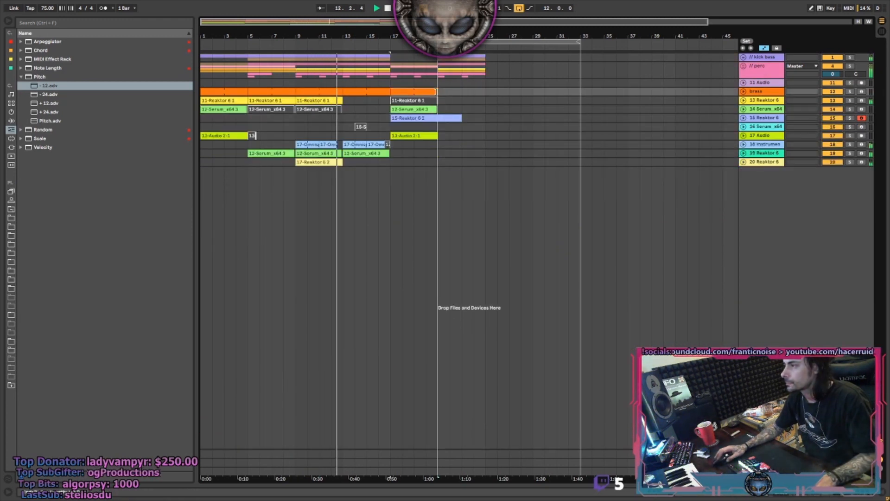
pyautogui.hotkey('ctrl', 'v')
# Loop bars 17 to 25 and unfold the 18 Instrumen, 19 Reaktor 6 and 20 Reaktor 6 tracks
pyautogui.moveTo(485, 161); pyautogui.dragTo(391, 83)
pyautogui.hotkey('ctrl', 'l')
pyautogui.scroll(4, 439, 64)
pyautogui.click(743, 162)
pyautogui.click(743, 153)
pyautogui.click(744, 144)
pyautogui.moveTo(408, 162); pyautogui.dragTo(558, 155)
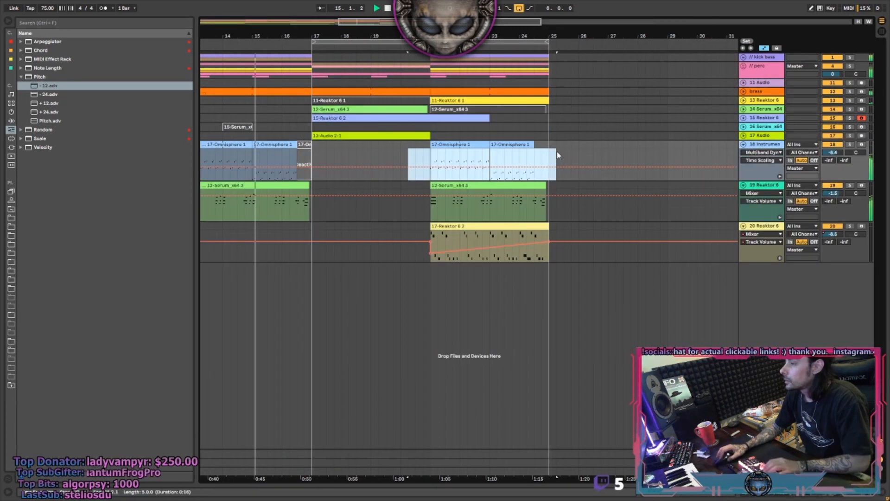
# Deactivate the part of the 15-Reaktor 6 2 clip after bar 21 and the 12-Serum_x64 3 clip at bar 17 on track 14
pyautogui.click(760, 109)
pyautogui.click(744, 117)
pyautogui.moveTo(430, 134); pyautogui.dragTo(513, 122)
pyautogui.scroll(-4, 513, 122)
pyautogui.press('0')
pyautogui.click(417, 108)
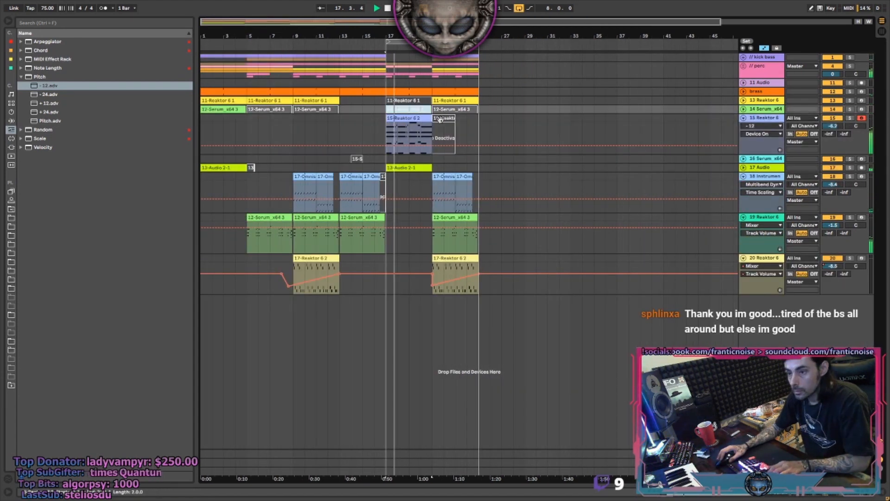
# Copy the bar 21 12-Serum_x64 3 clip on the 19 Reaktor 6 track to bar 17 and solo that track
pyautogui.click(456, 217)
pyautogui.moveTo(456, 217); pyautogui.dragTo(410, 217)
pyautogui.click(850, 218)
# Try all notes of the bar 17 clip on the 19 Reaktor 6 track one octave higher, restore them, and return to the arrangement
pyautogui.doubleClick(404, 217)
pyautogui.hotkey('ctrl', 'a')
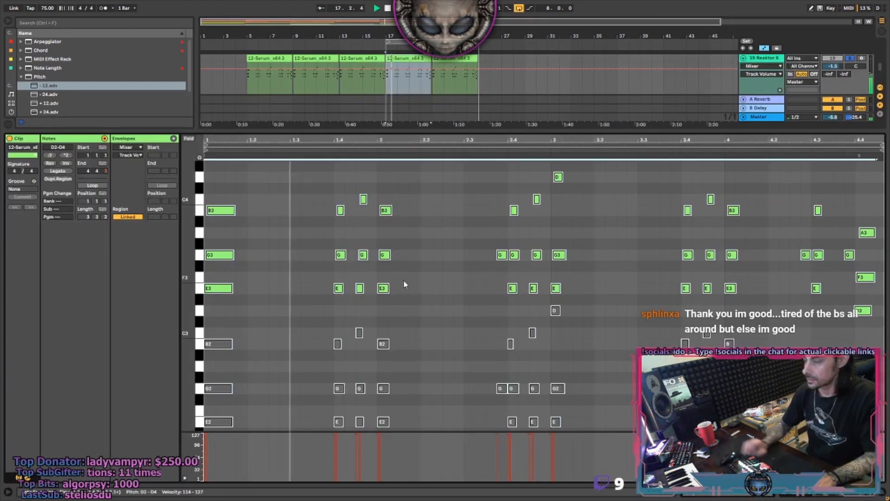
pyautogui.hotkey('shift', 'Up')
pyautogui.hotkey('shift', 'Down')
pyautogui.hotkey('shift', 'Up')
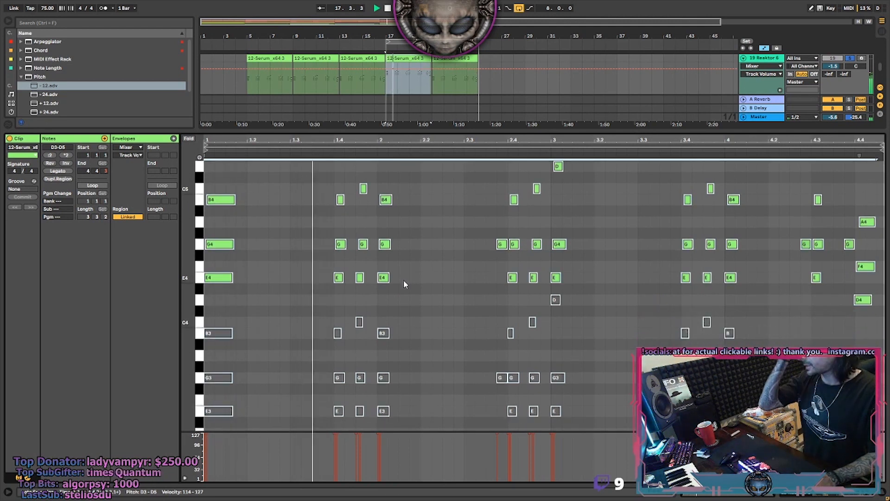
pyautogui.press('space')
pyautogui.hotkey('shift', 'Down')
pyautogui.press('space')
pyautogui.hotkey('shift', 'Tab')
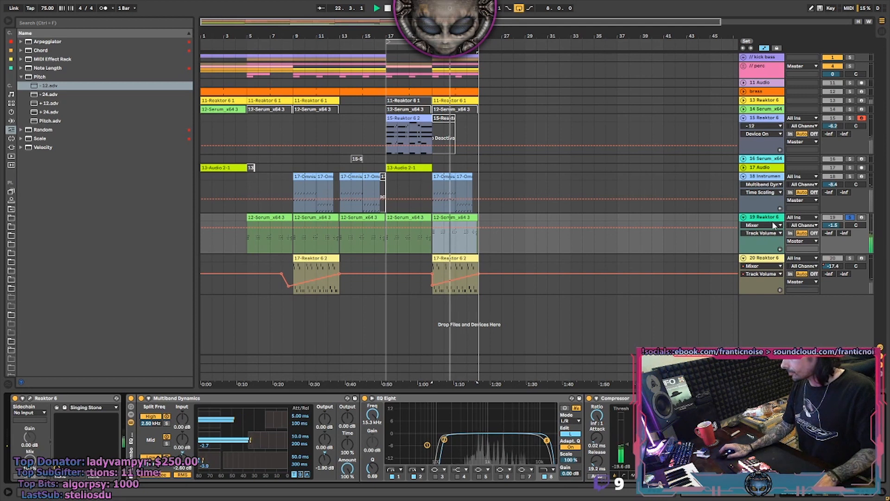
# Delete all notes at D4 and below in the bar 21 12-Serum_x64 3 clip on the 19 Reaktor 6 track
pyautogui.click(455, 251)
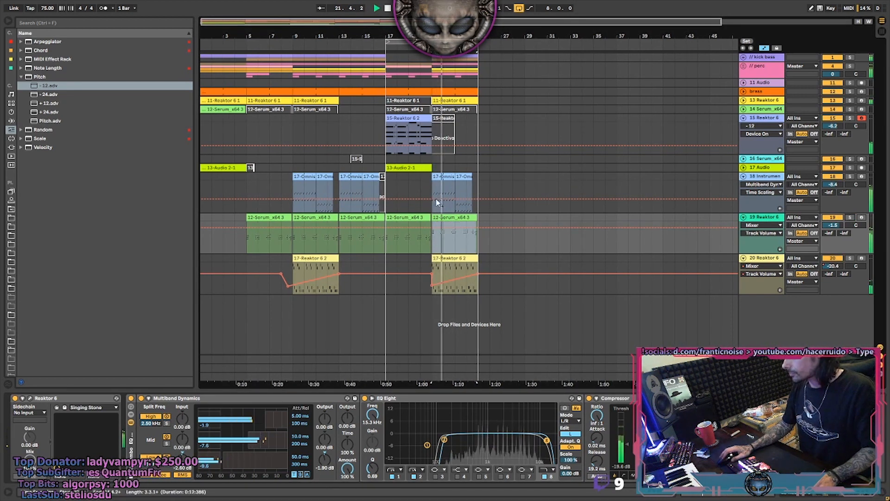
pyautogui.click(419, 182)
pyautogui.doubleClick(449, 217)
pyautogui.click(324, 284)
pyautogui.press('space')
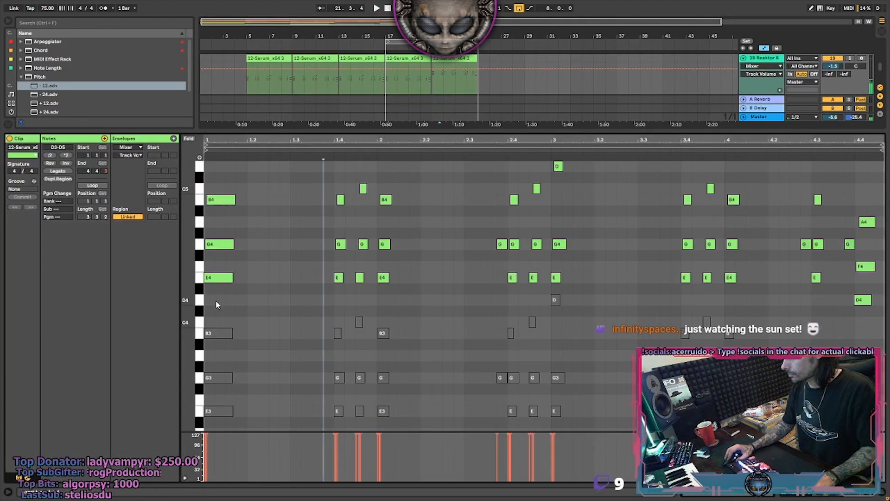
pyautogui.moveTo(212, 300); pyautogui.dragTo(599, 412)
pyautogui.press('Delete')
# Shorten the remaining chord notes in the clip group by group, cutting the first chord to a brief stab, and play the result
pyautogui.moveTo(336, 333); pyautogui.dragTo(402, 202)
pyautogui.moveTo(323, 294); pyautogui.dragTo(415, 181)
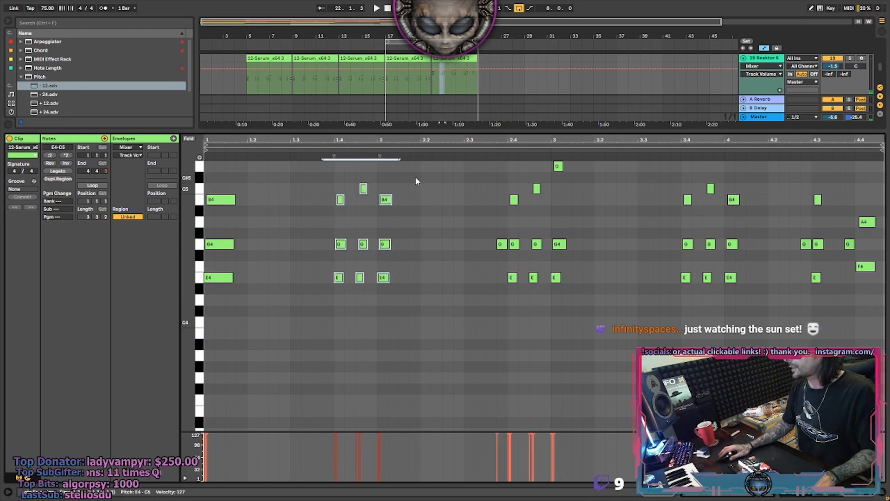
pyautogui.moveTo(509, 302); pyautogui.dragTo(591, 168)
pyautogui.moveTo(662, 297); pyautogui.dragTo(723, 184)
pyautogui.moveTo(730, 302)
pyautogui.mouseDown()
pyautogui.moveTo(746, 250)
pyautogui.moveTo(800, 302)
pyautogui.moveTo(877, 212)
pyautogui.moveTo(874, 222)
pyautogui.mouseUp()
pyautogui.click(222, 294)
pyautogui.moveTo(222, 296); pyautogui.dragTo(212, 225)
pyautogui.press('space')
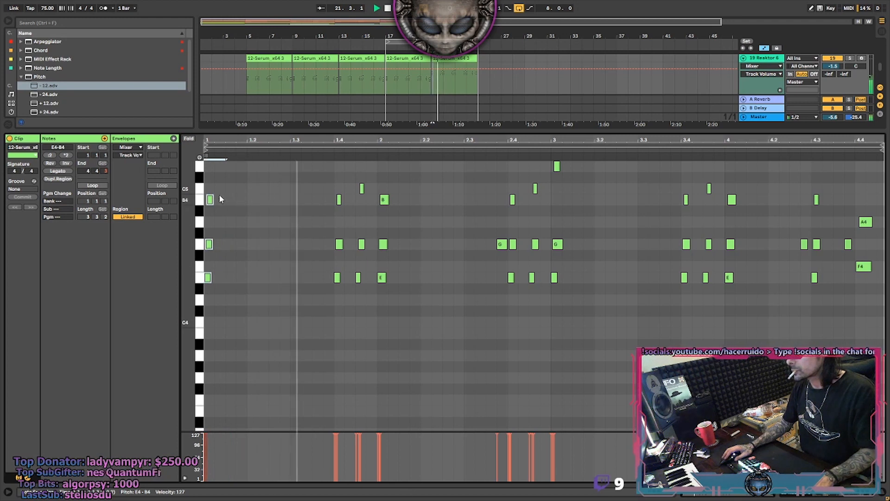
# Try repeating the first chord of the clip three times back to back, and undo the repeats
pyautogui.hotkey('ctrl', 'd')
pyautogui.hotkey('ctrl', 'd')
pyautogui.hotkey('ctrl', 'd')
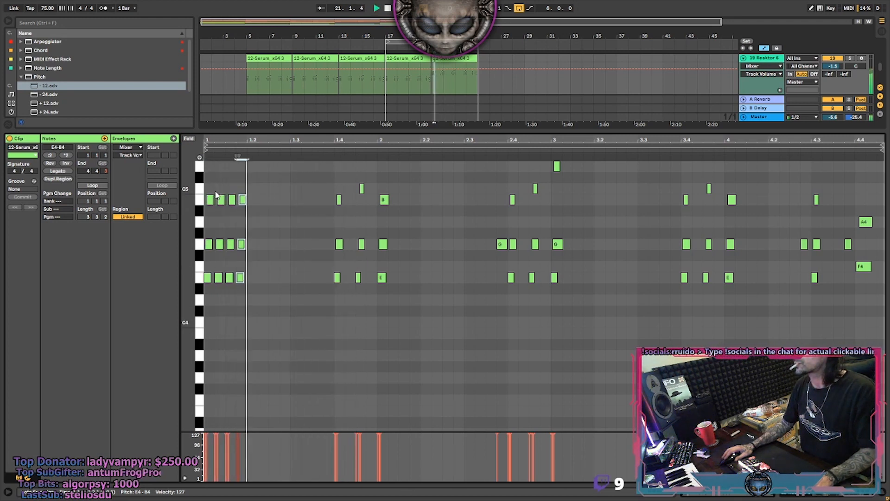
pyautogui.hotkey('ctrl', 'z')
pyautogui.hotkey('ctrl', 'z')
pyautogui.hotkey('ctrl', 'z')
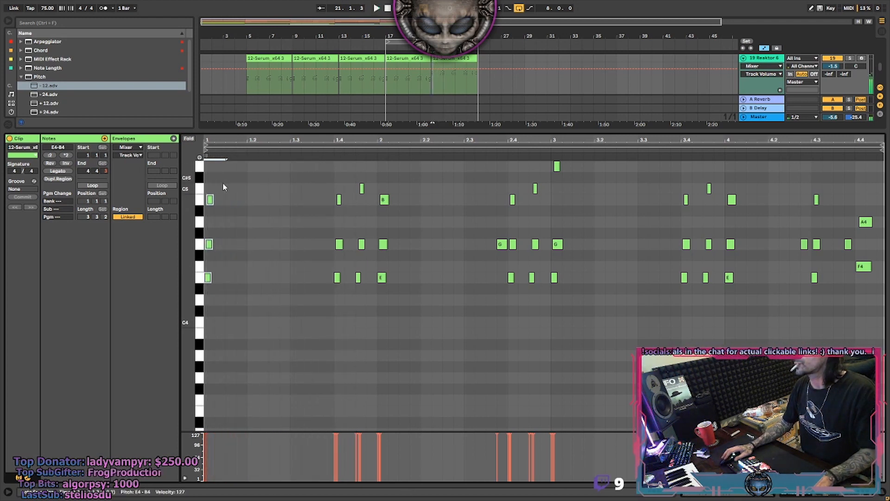
# Repeat the first chord of the clip five times at wider, even spacing to fill the gap before beat 1.4
pyautogui.hotkey('ctrl', 'd')
pyautogui.hotkey('ctrl', 'd')
pyautogui.hotkey('ctrl', 'd')
pyautogui.hotkey('ctrl', 'd')
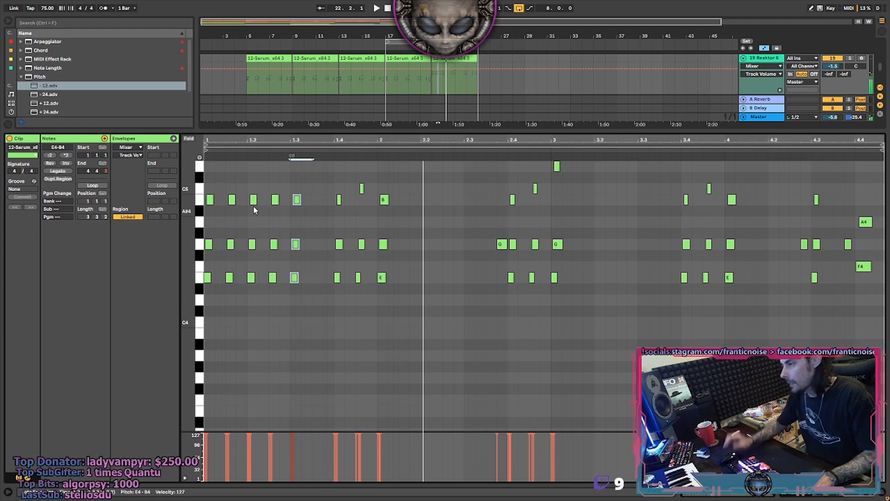
pyautogui.hotkey('ctrl', 'd')
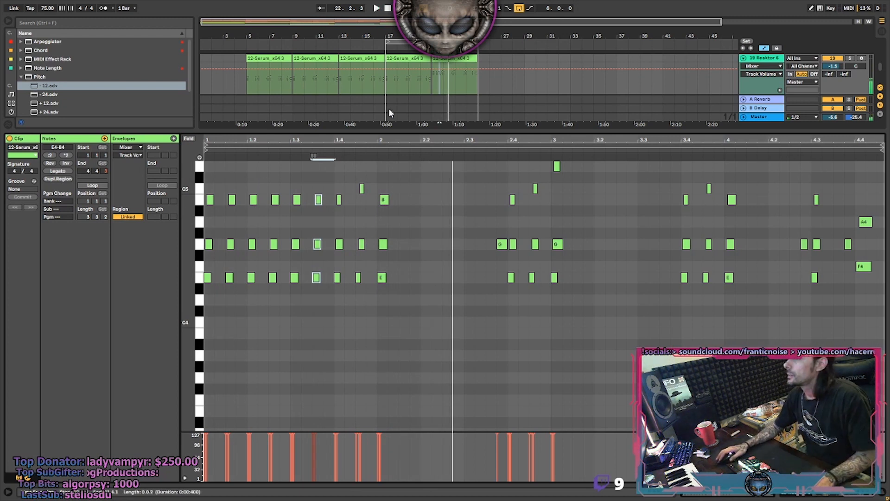
# Recolour the bar 21 12-Serum_x64 3 clip pink, return to the arrangement and solo the 19 Reaktor 6 track
pyautogui.click(408, 58)
pyautogui.rightClick(448, 61)
pyautogui.press('Escape')
pyautogui.hotkey('ctrl', 'alt', 'l')
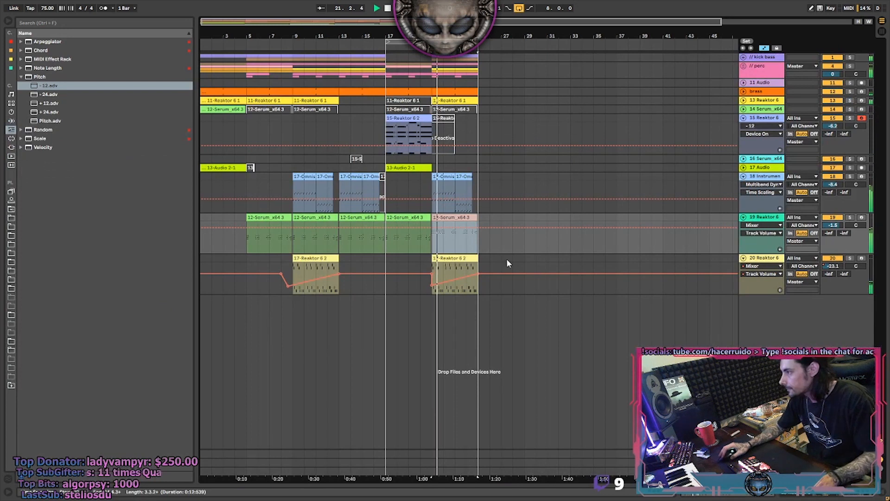
pyautogui.click(851, 217)
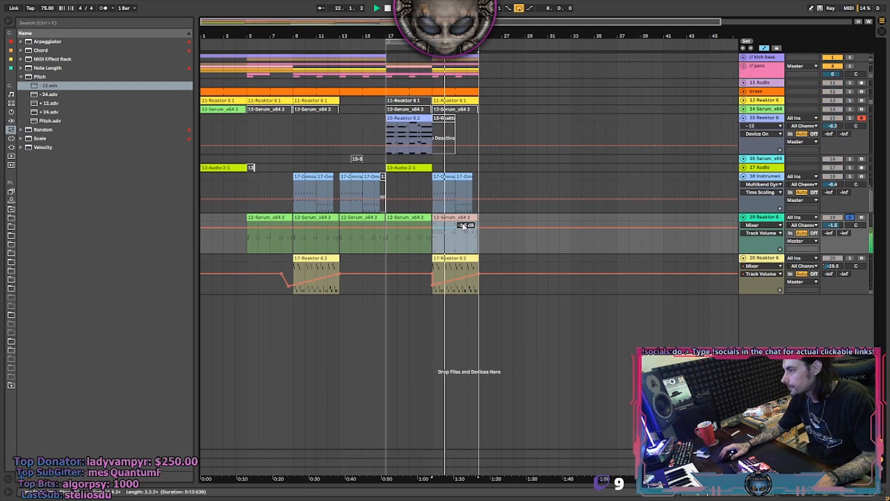
# Open the pink clip and try delaying the G4 and B4 notes of the first five chords for a looser strum
pyautogui.hotkey('ctrl', 'alt', 'l')
pyautogui.moveTo(204, 140); pyautogui.dragTo(204, 142)
pyautogui.click(225, 242)
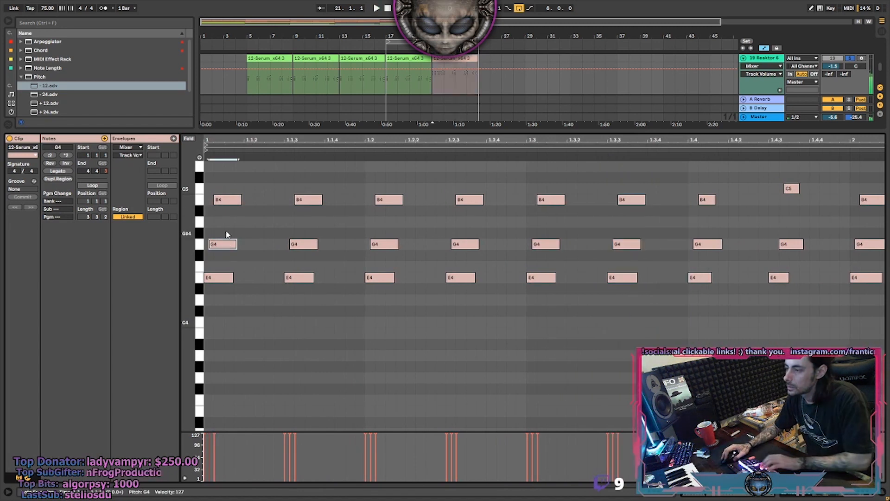
pyautogui.click(388, 244)
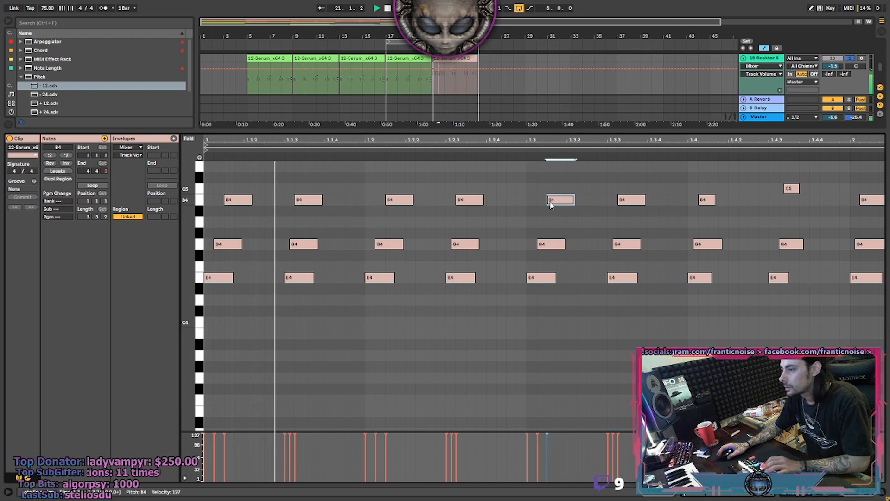
pyautogui.click(308, 244)
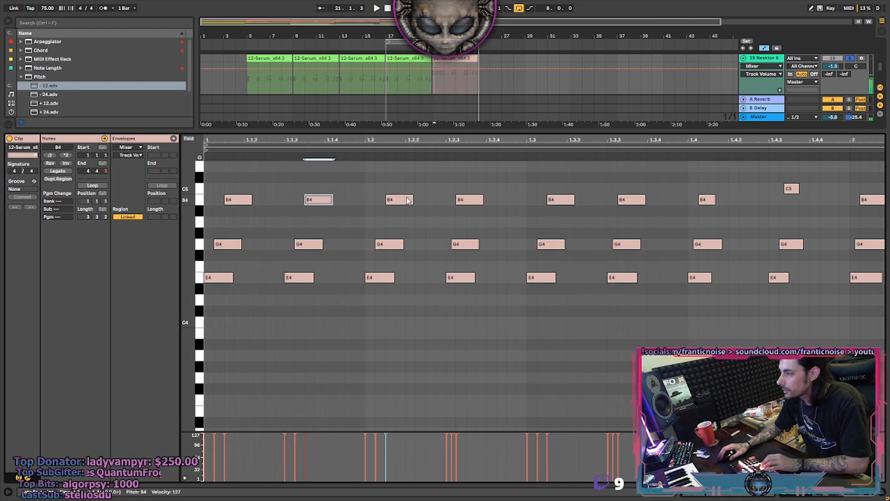
pyautogui.moveTo(476, 202); pyautogui.dragTo(487, 202)
pyautogui.press('space')
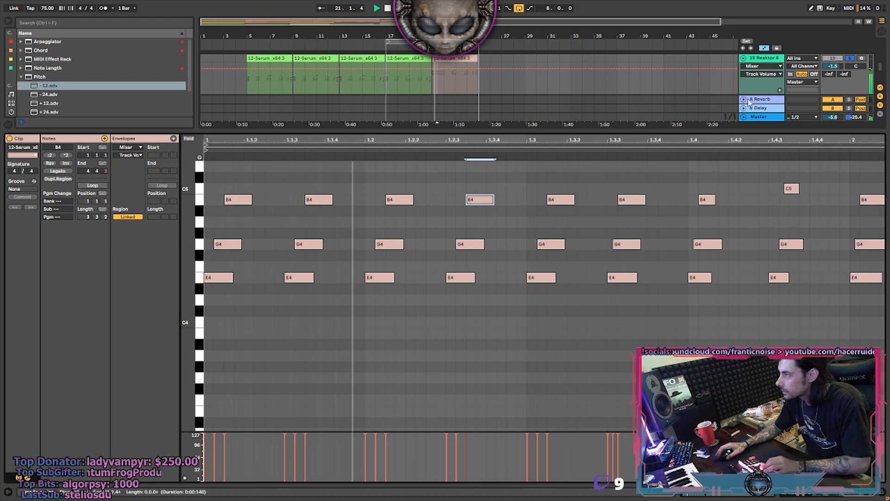
# Unsolo the 19 Reaktor 6 track and undo the delays applied to the G4 and B4 notes
pyautogui.click(851, 58)
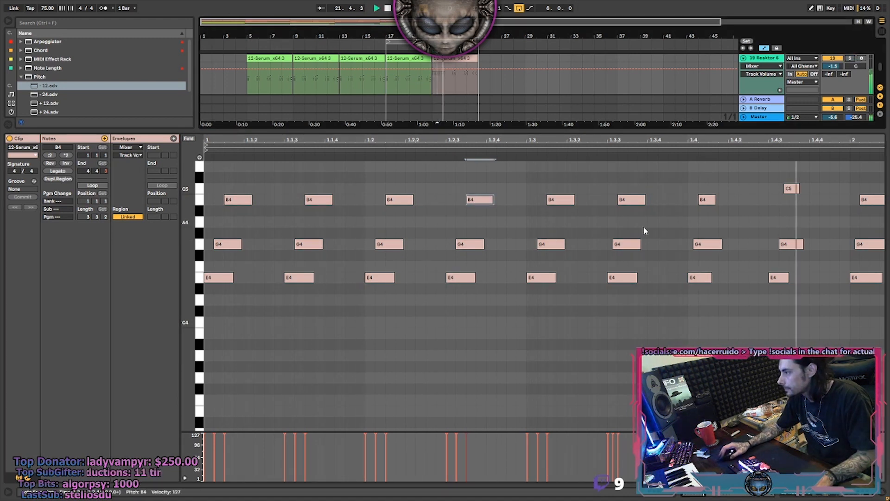
pyautogui.click(298, 245)
pyautogui.press('space')
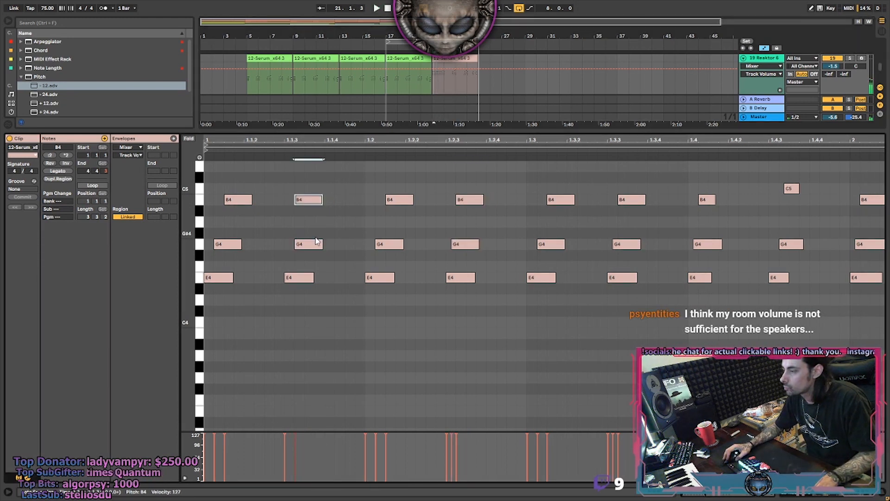
pyautogui.hotkey('ctrl', 'z')
pyautogui.hotkey('ctrl', 'z')
pyautogui.hotkey('ctrl', 'z')
pyautogui.hotkey('ctrl', 'z')
pyautogui.hotkey('ctrl', 'z')
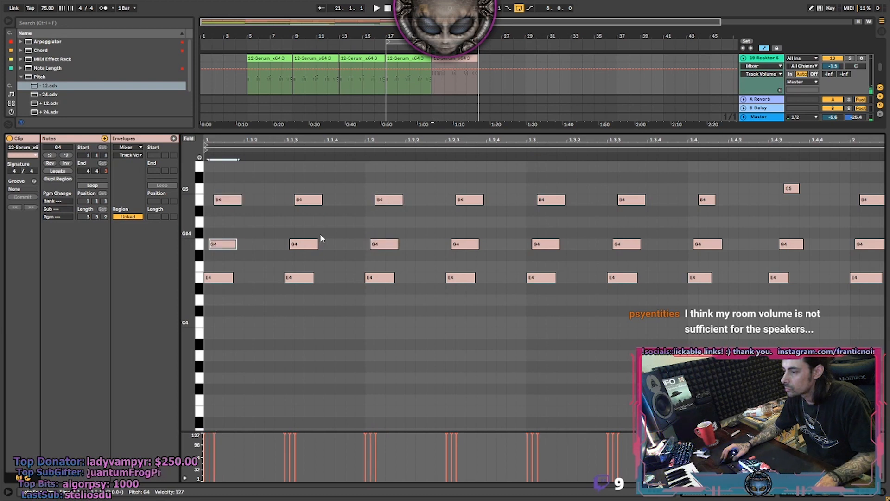
# Nudge the G4 and B4 notes of the second and third chords slightly later to widen their strum
pyautogui.press('space')
pyautogui.click(310, 246)
pyautogui.press('Right')
pyautogui.click(308, 200)
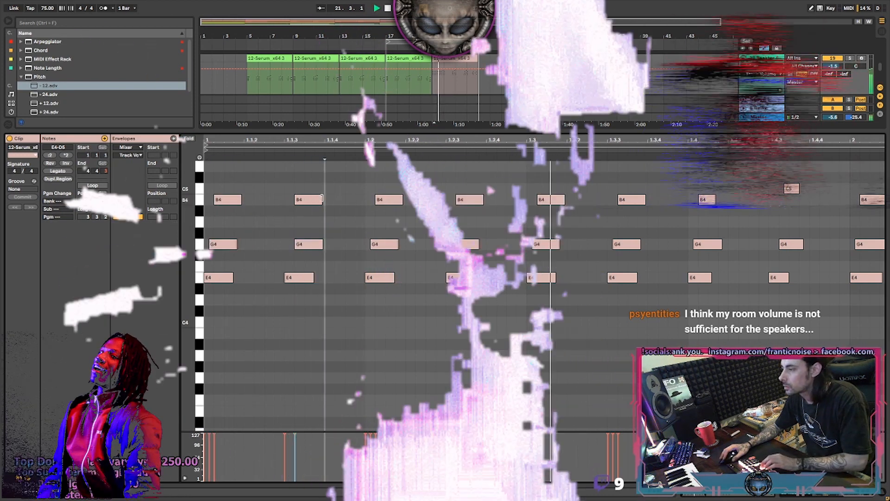
pyautogui.press('Right')
pyautogui.click(389, 200)
pyautogui.press('Right')
pyautogui.click(385, 245)
pyautogui.press('Right')
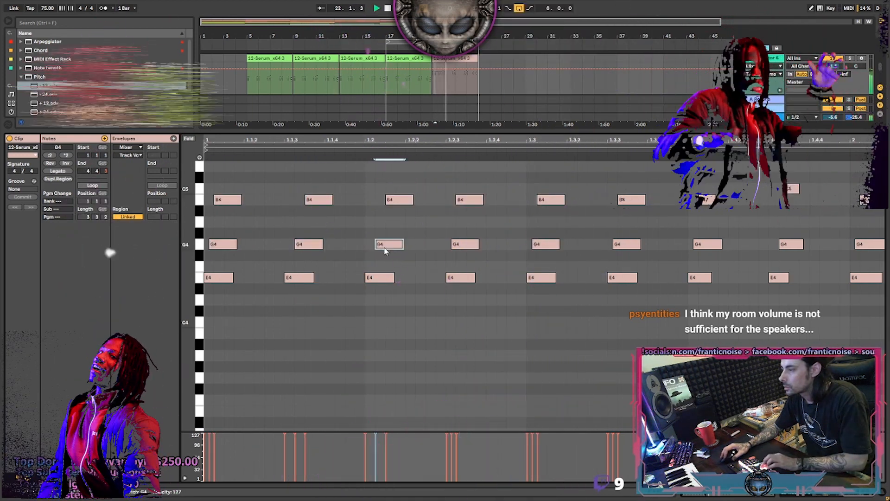
# Nudge the G4 and B4 notes of the fourth chord slightly later and play the result
pyautogui.press('space')
pyautogui.click(470, 245)
pyautogui.press('Right')
pyautogui.click(471, 200)
pyautogui.press('Right')
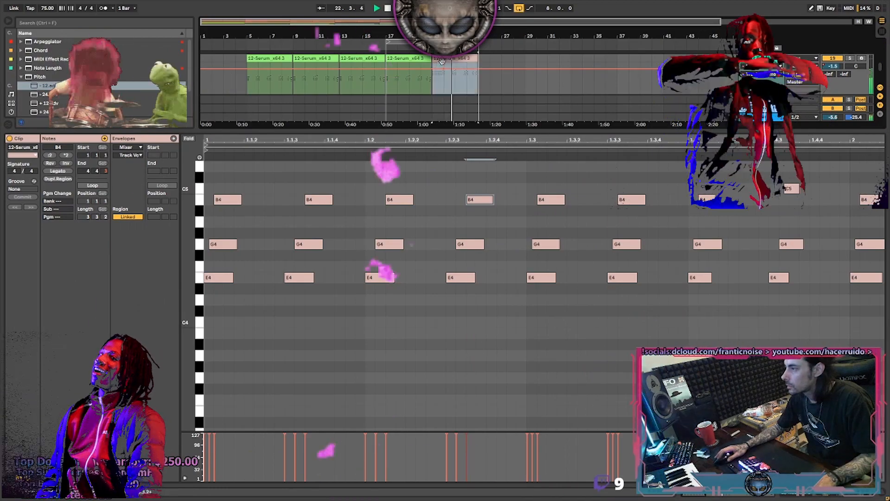
# Duplicate the staggered chords through bar 2 of the clip, filling the gap up to beat 2.4
pyautogui.moveTo(453, 139); pyautogui.dragTo(272, 139)
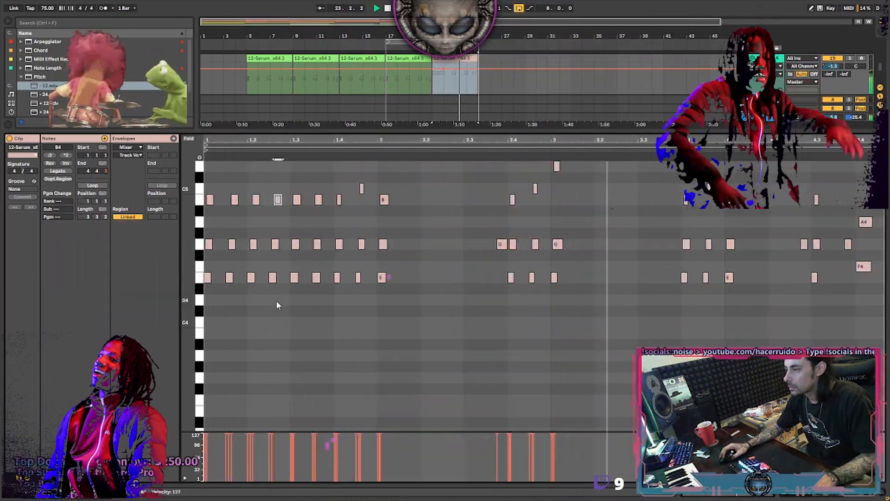
pyautogui.moveTo(280, 302); pyautogui.dragTo(217, 204)
pyautogui.moveTo(379, 187); pyautogui.dragTo(440, 252)
pyautogui.hotkey('ctrl', 'd')
pyautogui.hotkey('ctrl', 'd')
pyautogui.hotkey('ctrl', 'd')
pyautogui.moveTo(462, 181); pyautogui.dragTo(463, 180)
pyautogui.hotkey('ctrl', 'd')
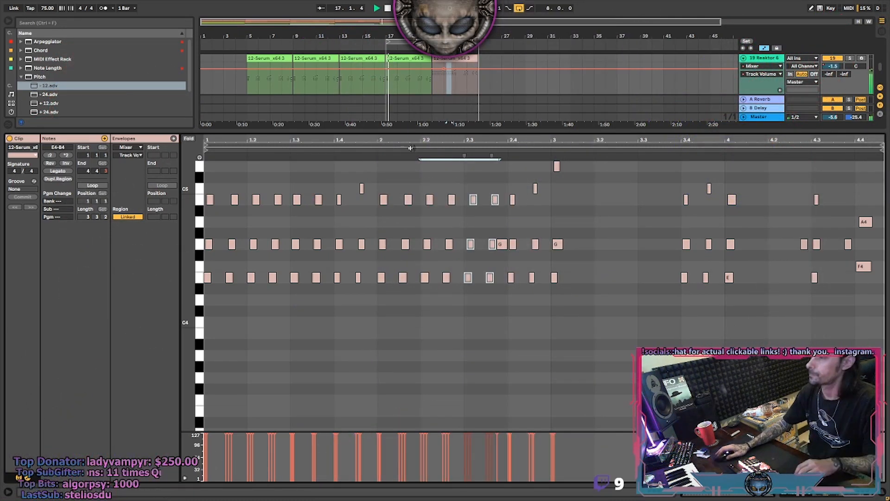
# Return to the arrangement and deactivate the 17-Omnisphere 1 clip spanning bars 21 to 23
pyautogui.doubleClick(409, 132)
pyautogui.click(424, 169)
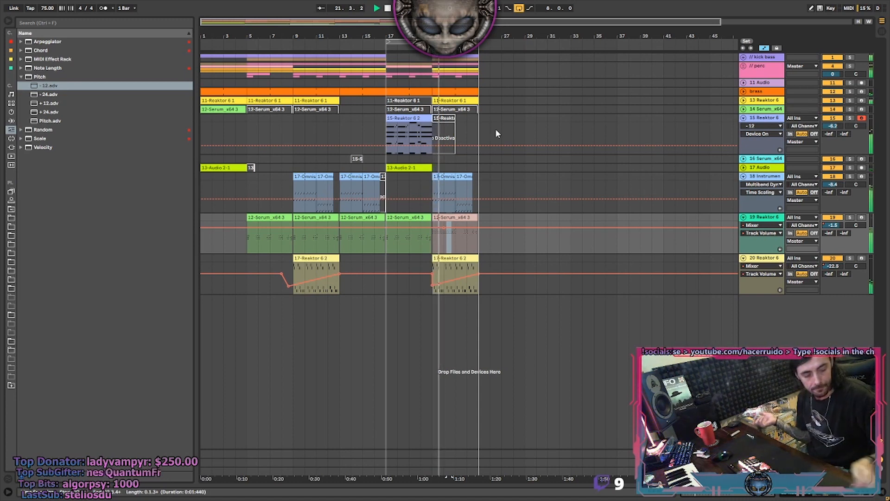
pyautogui.click(442, 179)
pyautogui.moveTo(444, 36); pyautogui.dragTo(444, 81)
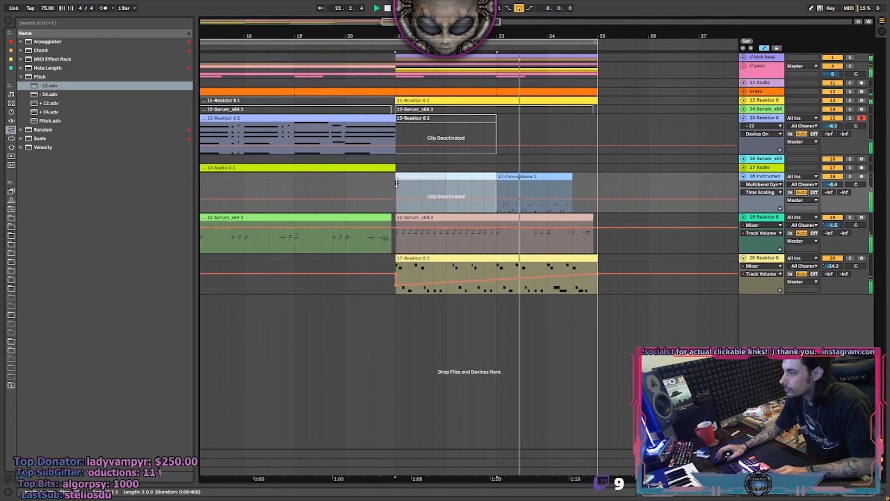
# Shorten the E4 and G4 notes of the bar 3 chord in the pink clip and shift its D5 note later
pyautogui.doubleClick(502, 224)
pyautogui.moveTo(555, 285); pyautogui.dragTo(598, 179)
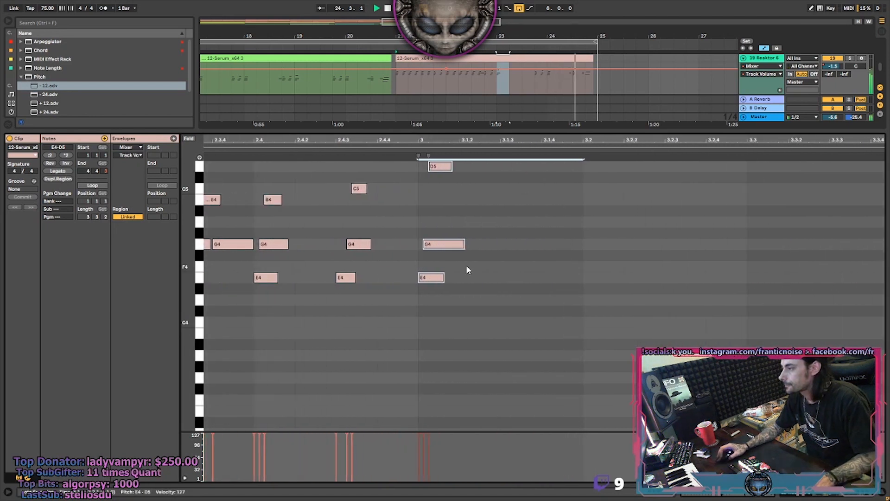
pyautogui.click(458, 229)
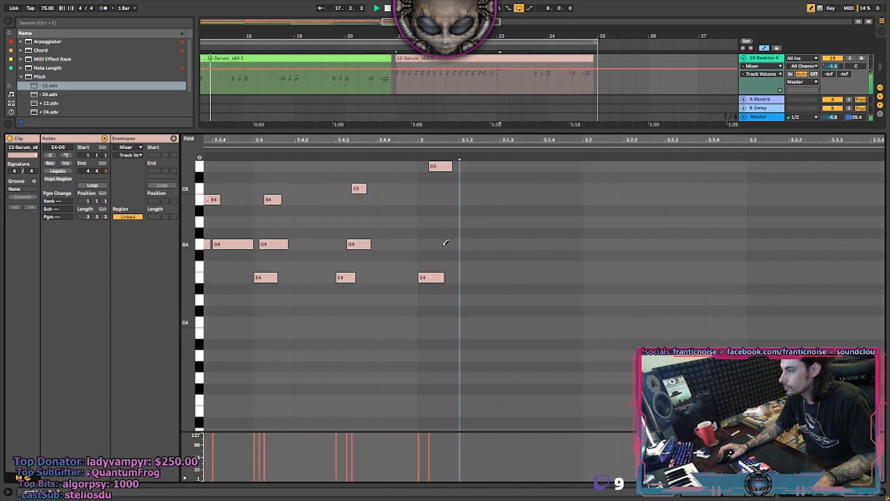
pyautogui.click(443, 246)
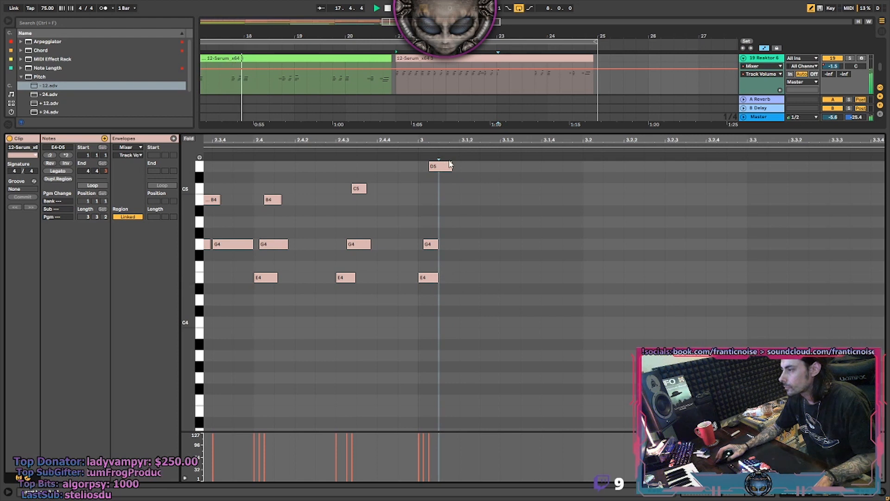
pyautogui.moveTo(436, 249); pyautogui.dragTo(456, 248)
pyautogui.moveTo(455, 167); pyautogui.dragTo(475, 167)
pyautogui.moveTo(454, 247); pyautogui.dragTo(445, 249)
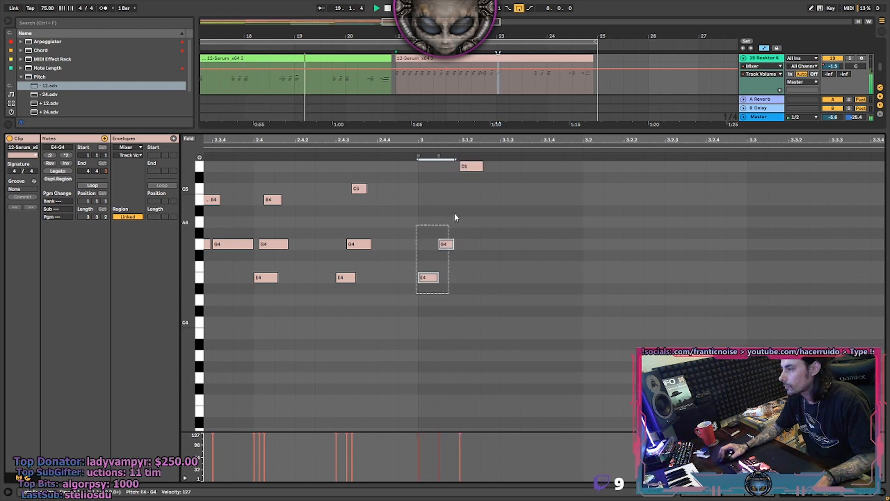
pyautogui.moveTo(455, 217); pyautogui.dragTo(472, 196)
pyautogui.moveTo(455, 143); pyautogui.dragTo(497, 129)
pyautogui.moveTo(491, 260); pyautogui.dragTo(496, 260)
# Repeat the bar 3 chord five times at even spacing to fill the gap before beat 3.4
pyautogui.moveTo(475, 312); pyautogui.dragTo(507, 187)
pyautogui.hotkey('ctrl', 'd')
pyautogui.hotkey('ctrl', 'd')
pyautogui.hotkey('ctrl', 'd')
pyautogui.hotkey('ctrl', 'd')
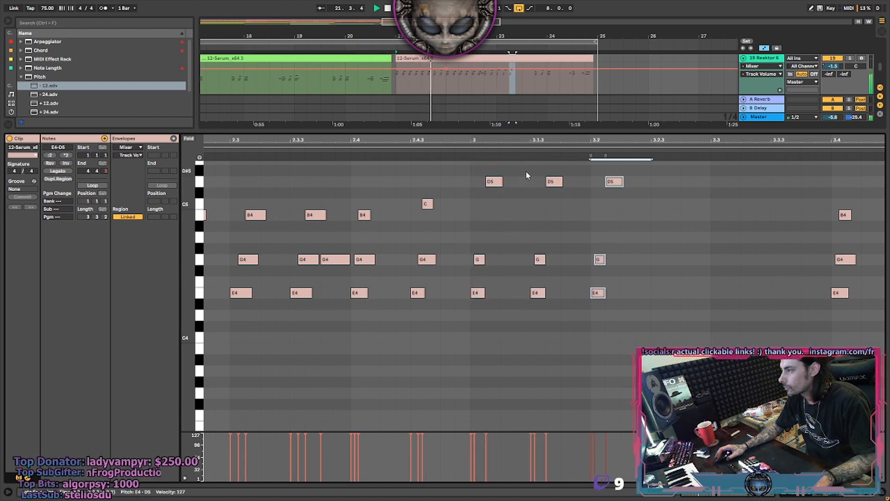
pyautogui.moveTo(559, 141); pyautogui.dragTo(575, 138)
pyautogui.hotkey('ctrl', 'd')
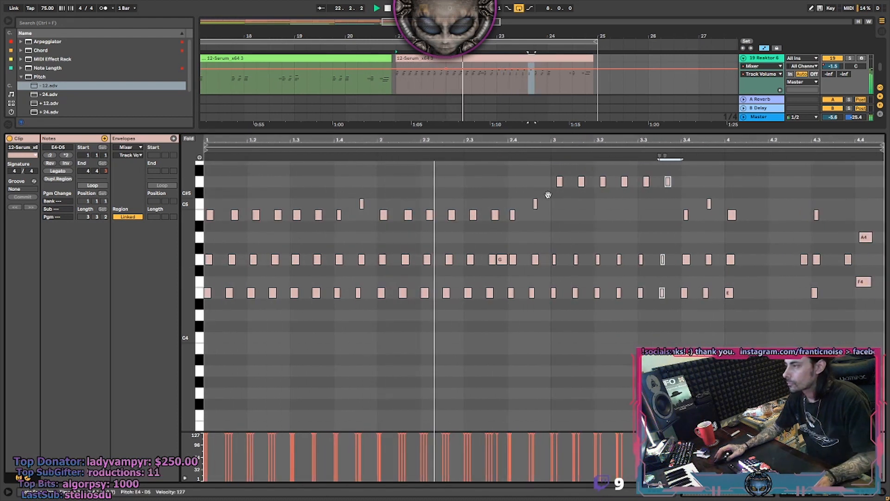
# Consolidate the pink 19 Reaktor 6 clip over bars 21 to 25 in the arrangement and loop that range
pyautogui.doubleClick(501, 131)
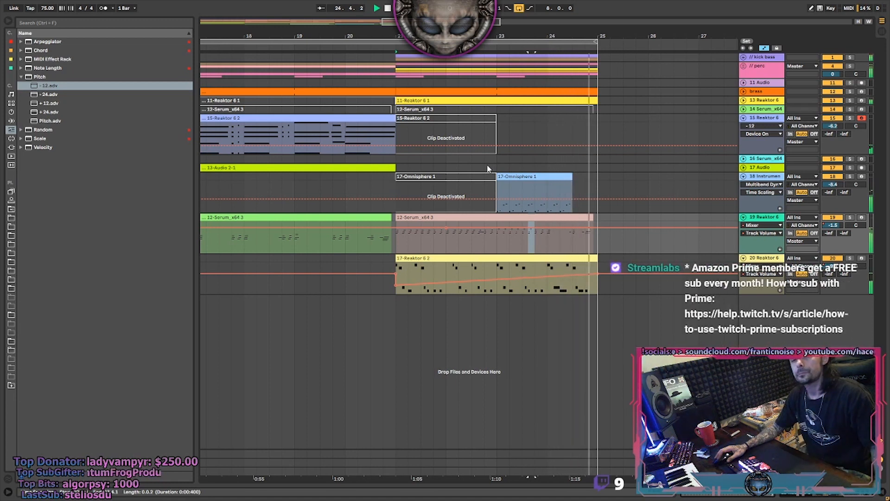
pyautogui.click(399, 238)
pyautogui.hotkey('ctrl', 'l')
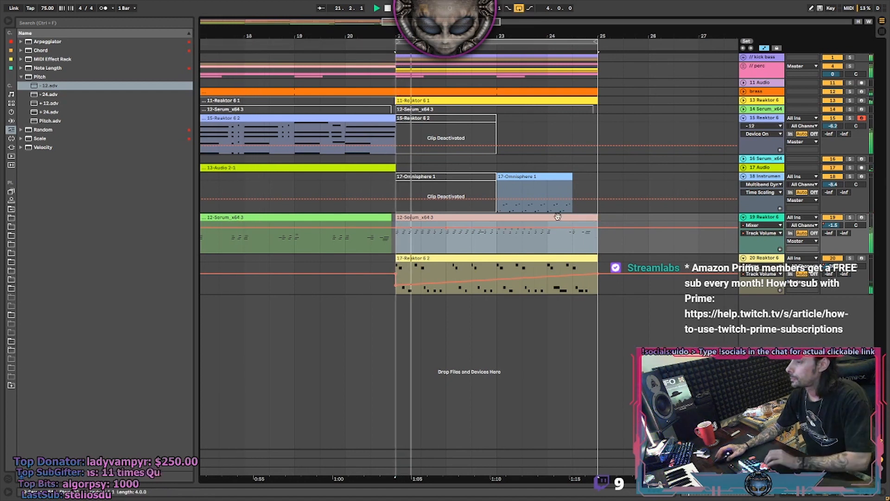
# Transpose all notes of the pink clip down one octave and copy them one octave up to double the chords
pyautogui.doubleClick(515, 224)
pyautogui.hotkey('ctrl', 'a')
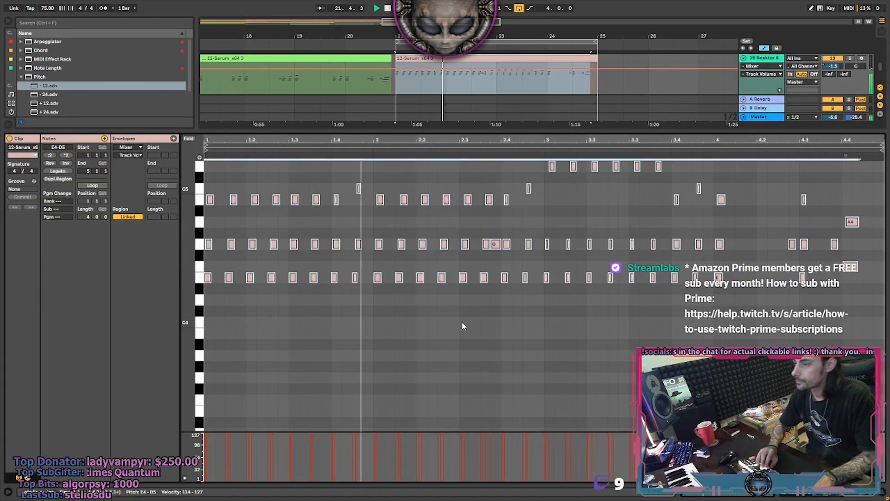
pyautogui.hotkey('shift', 'Down')
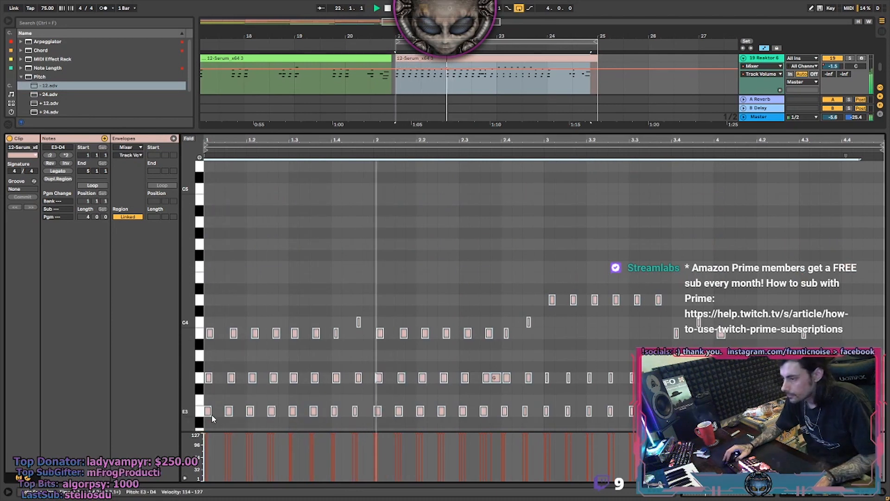
pyautogui.moveTo(206, 414); pyautogui.dragTo(208, 277)
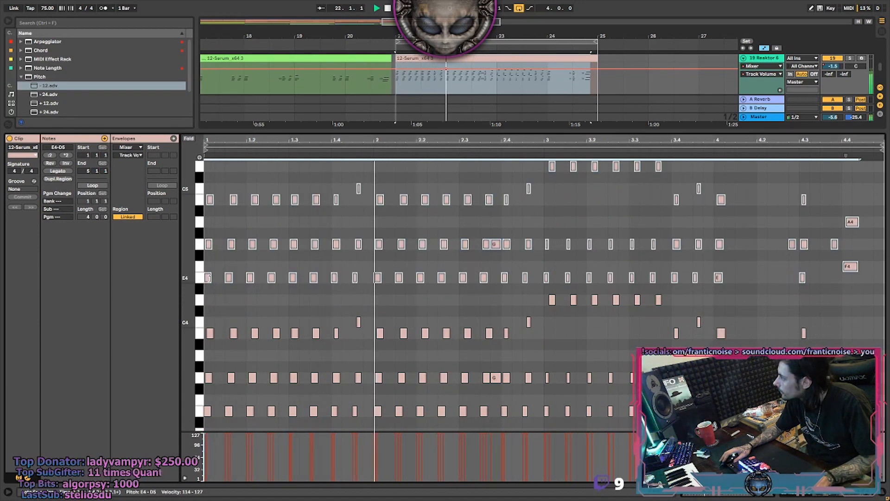
# Duplicate the 19 Reaktor 6 track, keep the pink bar 21 clip only on the copy, and play it unsoloed
pyautogui.doubleClick(766, 58)
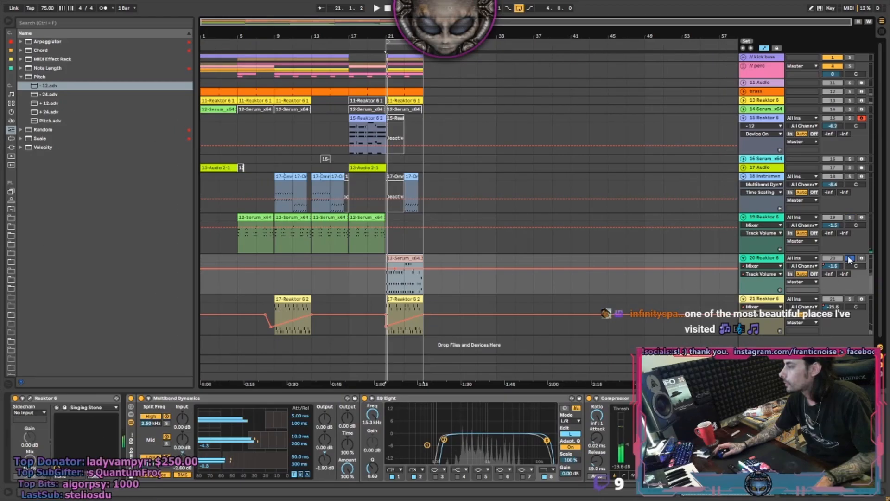
pyautogui.press('space')
pyautogui.click(850, 259)
pyautogui.click(765, 258)
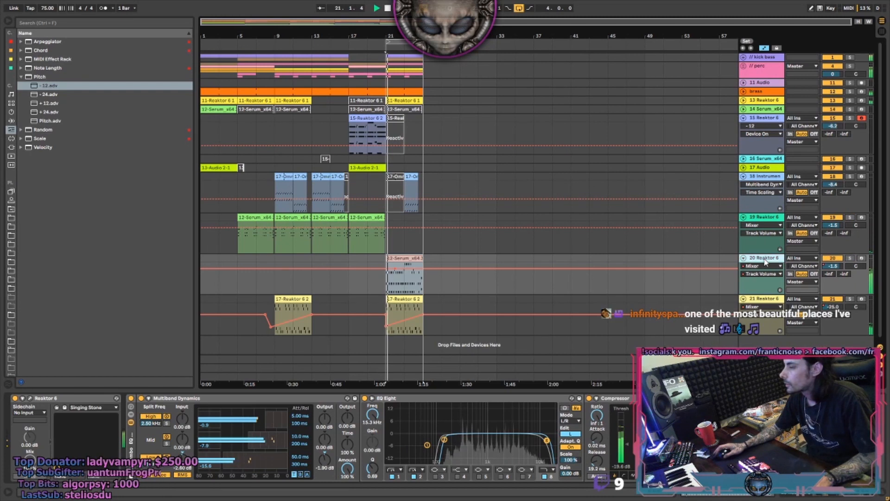
# Open the pink clip on the 20 Reaktor 6 track, raise all its notes one octave and restart playback
pyautogui.doubleClick(393, 270)
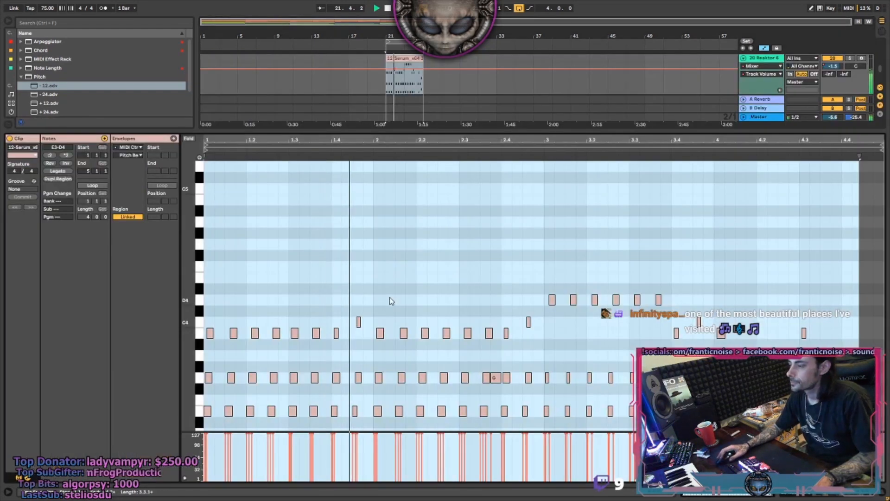
pyautogui.press('space')
pyautogui.press('space')
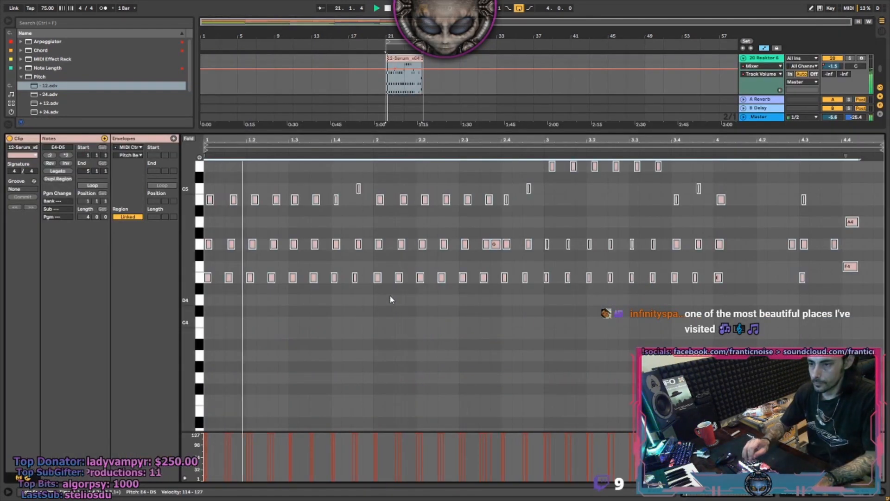
# Search the plug-ins for "retro" and insert RC-20 Retro Color before Multiband Dynamics on the 20 Reaktor 6 track
pyautogui.hotkey('shift', 'Tab')
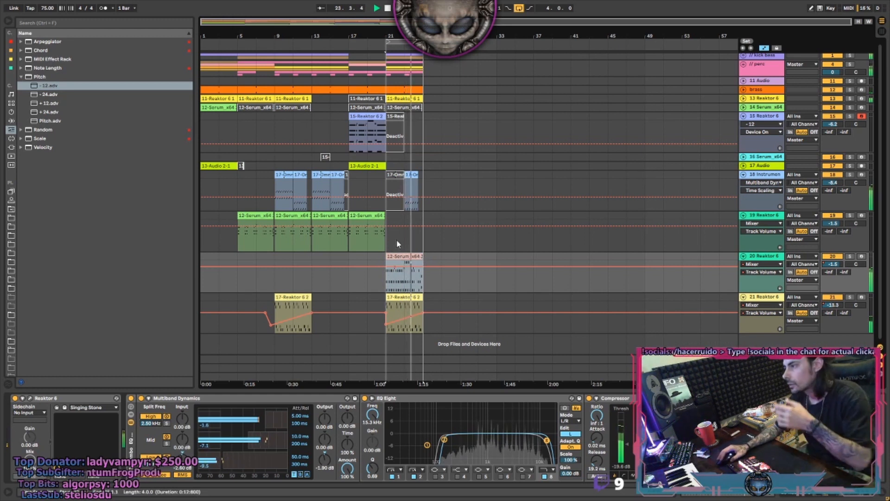
pyautogui.press('+')
pyautogui.press('+')
pyautogui.press('+')
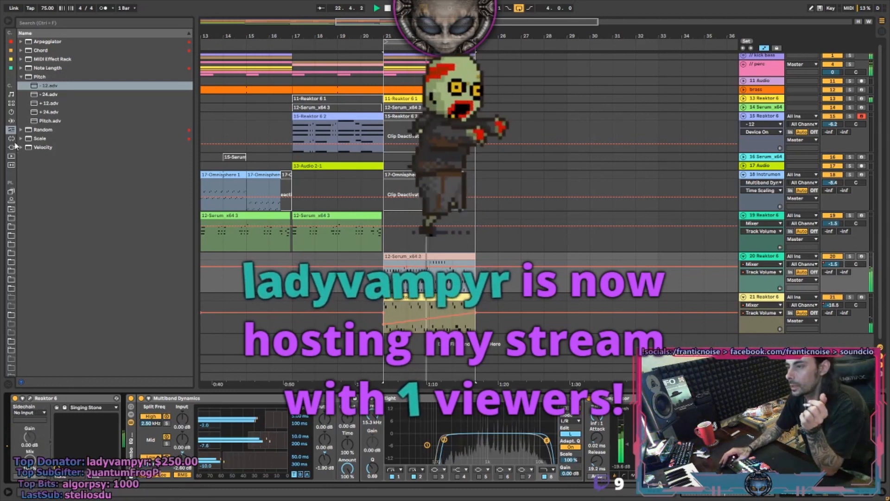
pyautogui.click(26, 21)
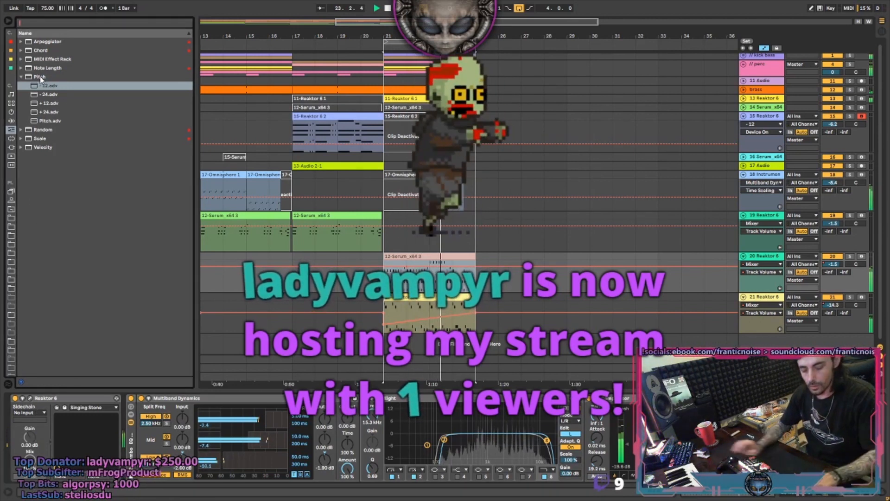
pyautogui.write('retro')
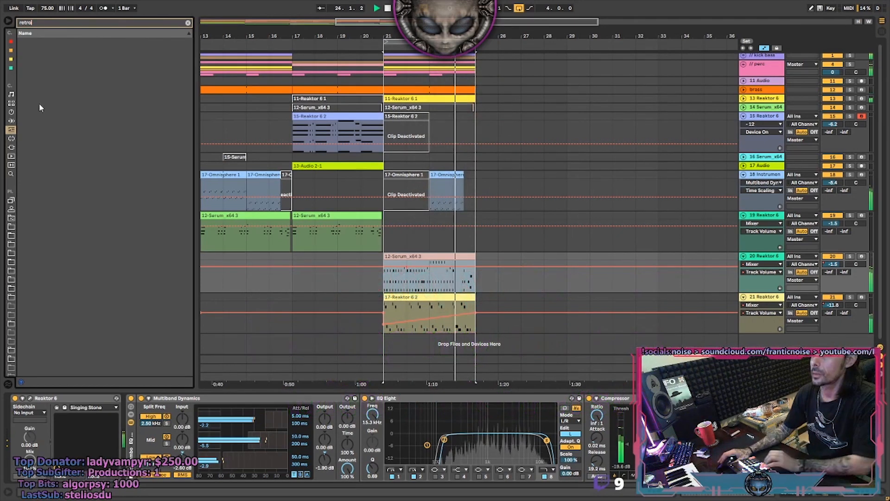
pyautogui.click(10, 43)
pyautogui.moveTo(70, 50); pyautogui.dragTo(183, 424)
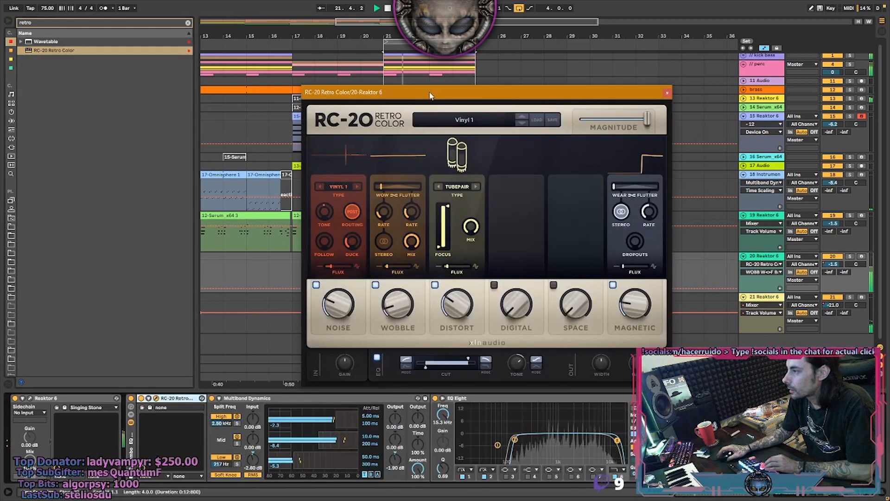
# Audition the RC-20 Retro Color presets, settle on Bass Wonder, toggle the device's activation and close its window
pyautogui.moveTo(457, 90); pyautogui.dragTo(264, 103)
pyautogui.click(328, 119)
pyautogui.click(327, 119)
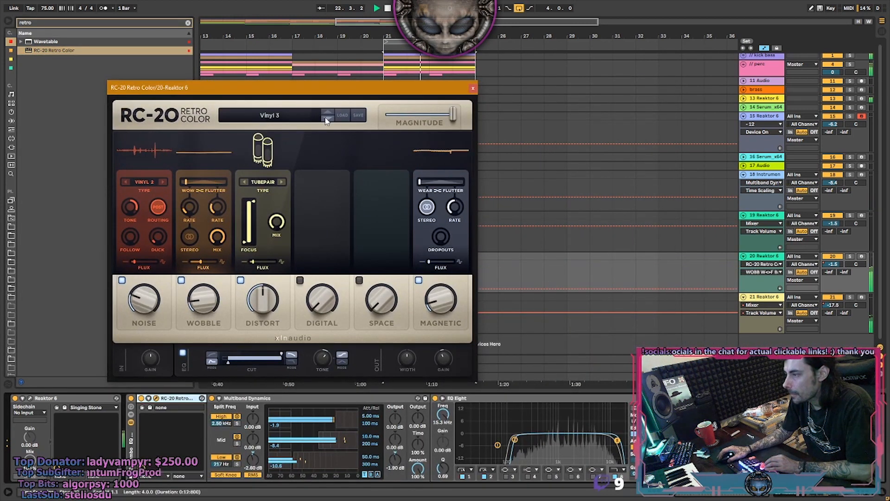
pyautogui.click(326, 120)
pyautogui.click(327, 119)
pyautogui.click(327, 119)
pyautogui.click(327, 119)
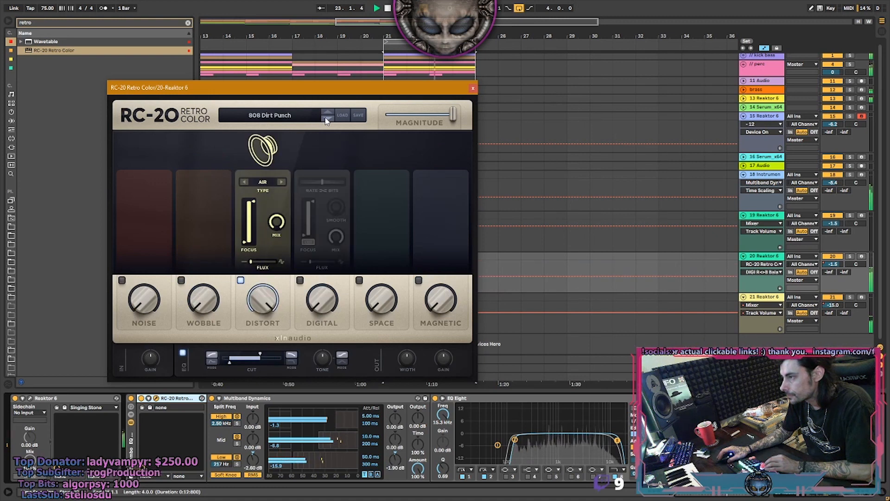
pyautogui.click(327, 120)
pyautogui.click(327, 119)
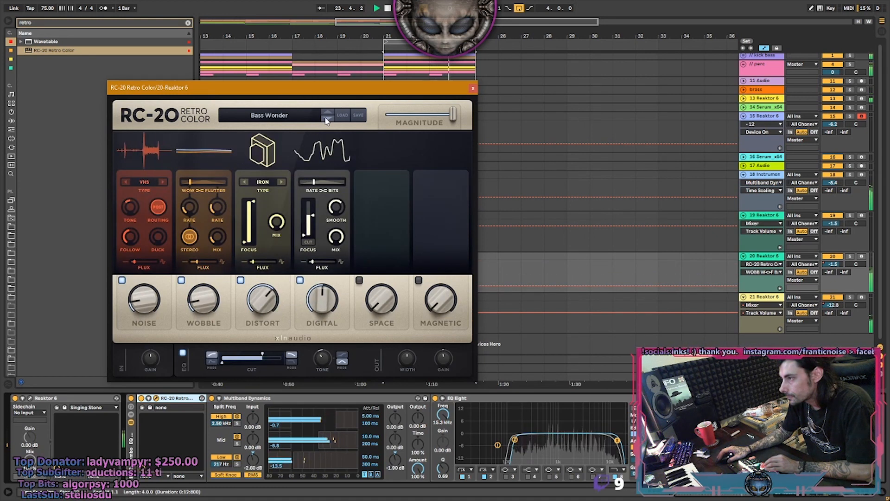
pyautogui.click(327, 120)
pyautogui.click(327, 115)
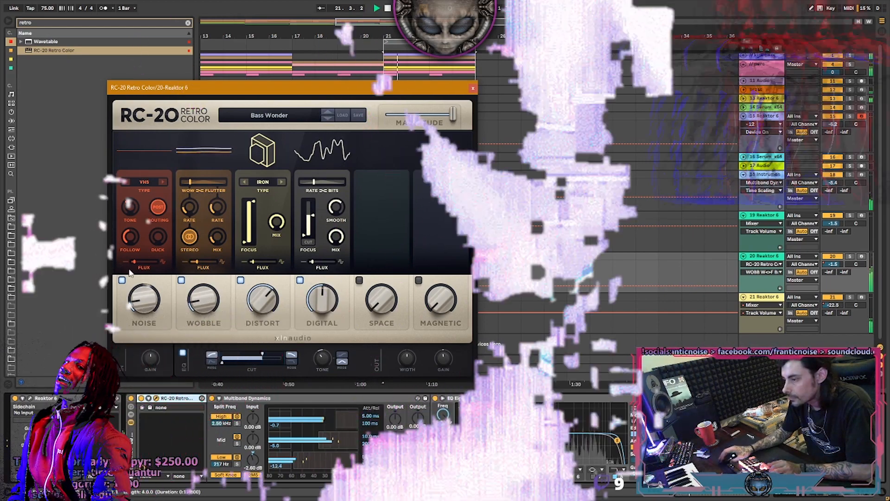
pyautogui.click(145, 403)
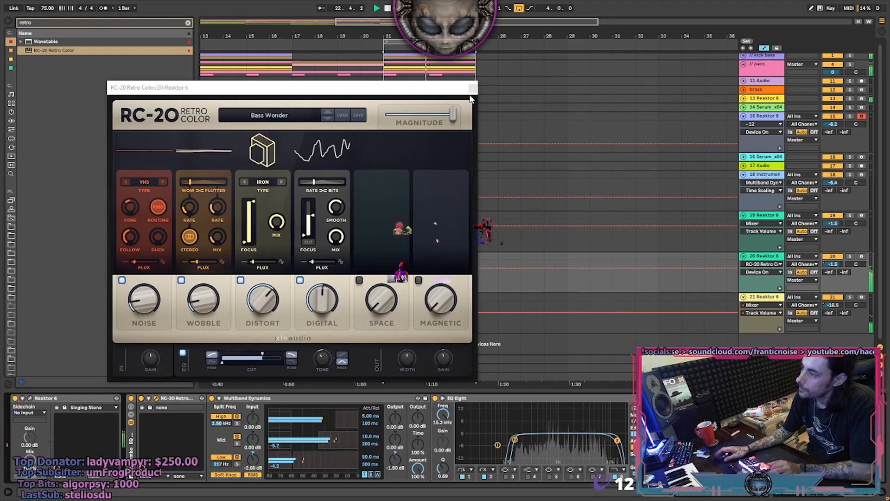
pyautogui.click(472, 88)
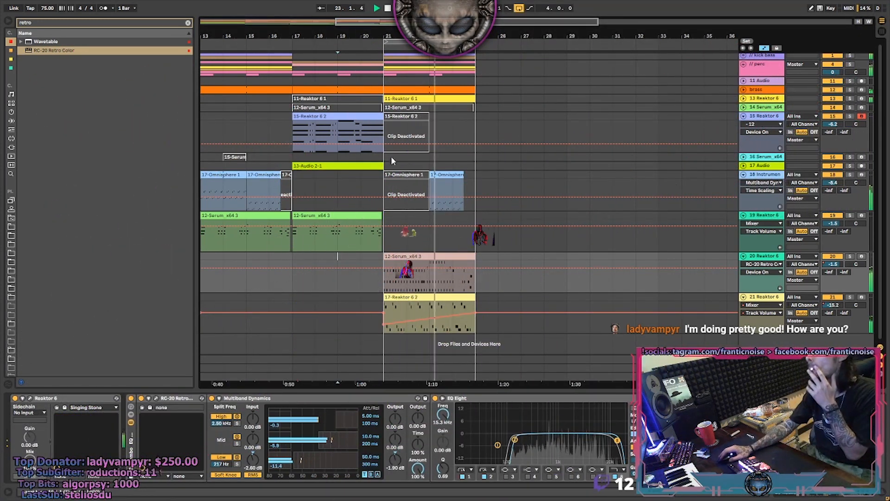
# Try duplicating the bar 17 clip of the 15 Reaktor 6 track to bar 21, restart playback, and undo the duplication
pyautogui.click(364, 116)
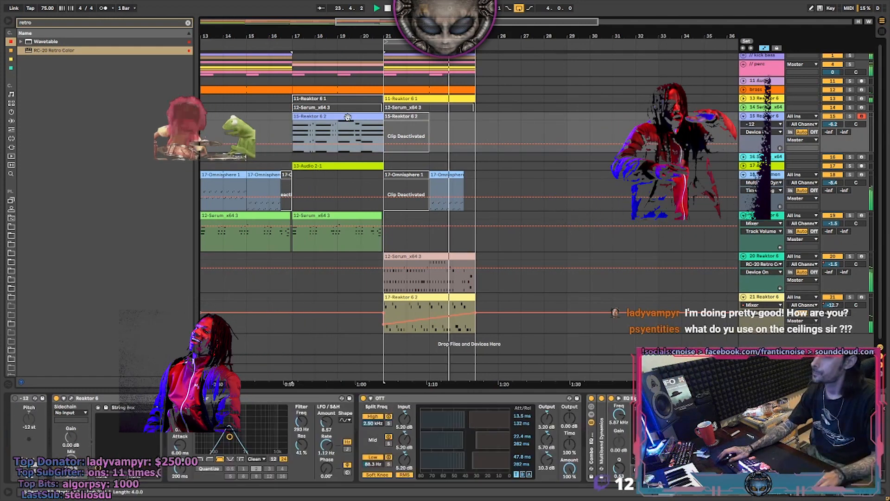
pyautogui.hotkey('ctrl', 'd')
pyautogui.press('space')
pyautogui.press('space')
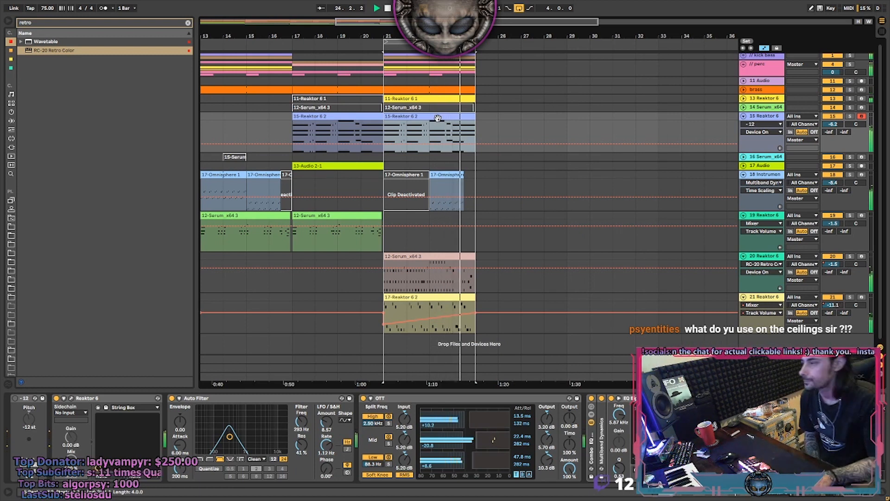
pyautogui.hotkey('ctrl', 'z')
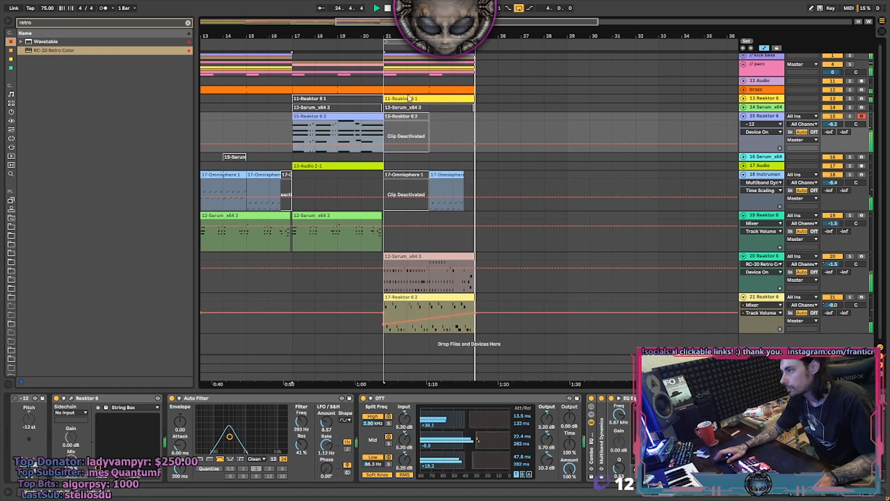
# Open the bar 21 hi-hat clip inside the perc group and move the Scold HH notes of its first beat down to Sameold HH
pyautogui.click(395, 250)
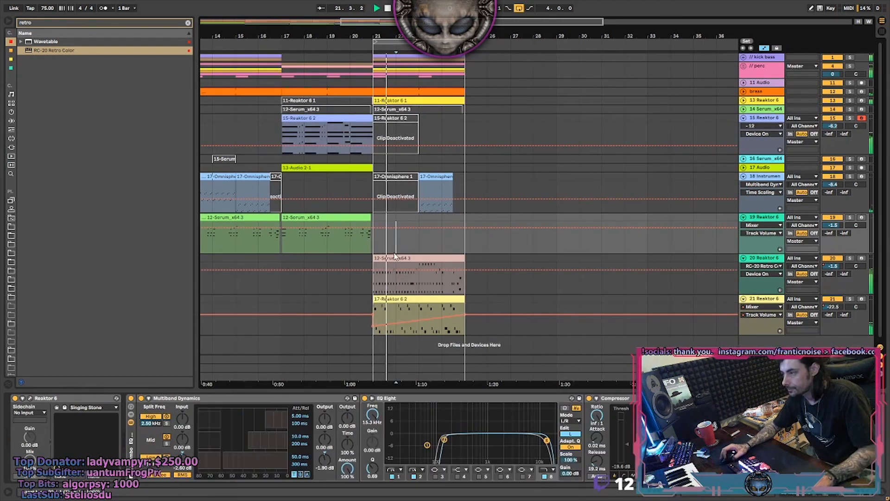
pyautogui.click(741, 68)
pyautogui.click(743, 66)
pyautogui.rightClick(418, 190)
pyautogui.click(418, 189)
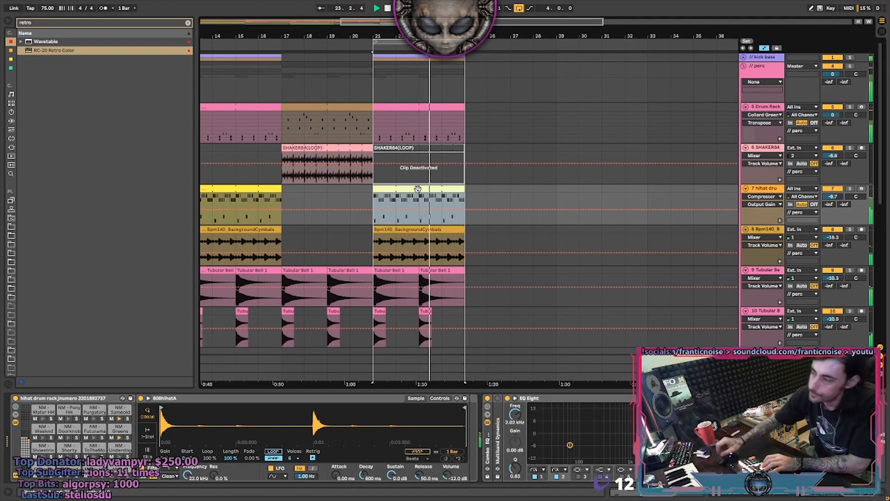
pyautogui.doubleClick(418, 189)
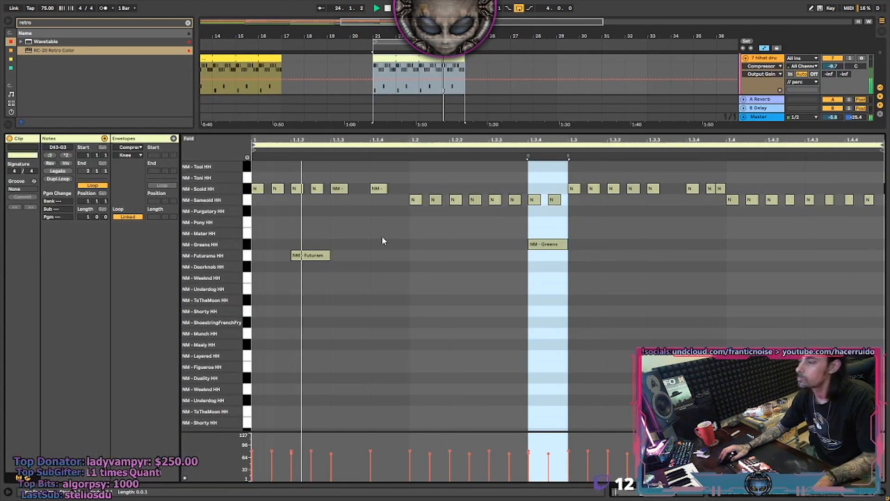
pyautogui.moveTo(378, 204); pyautogui.dragTo(246, 184)
pyautogui.press('Down')
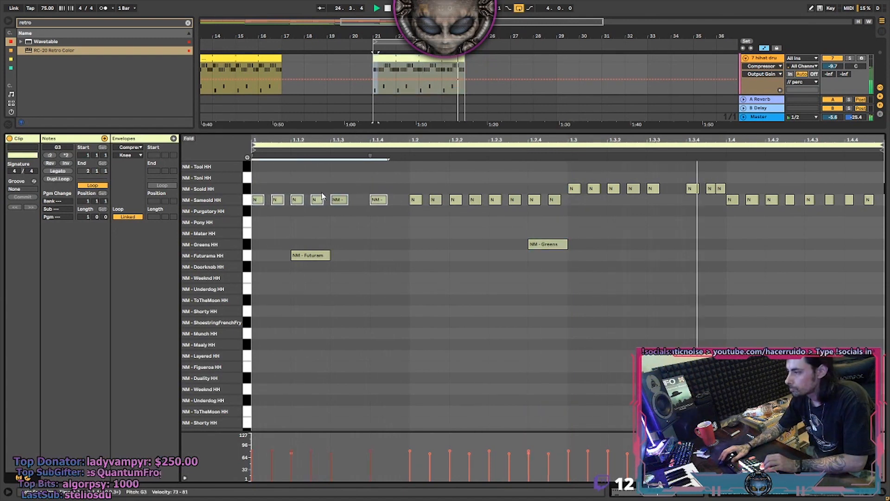
# Replace the uneven Sameold HH notes in the second half of the first beat with a copy of the first four hits
pyautogui.click(339, 200)
pyautogui.hotkey('ctrl', 'd')
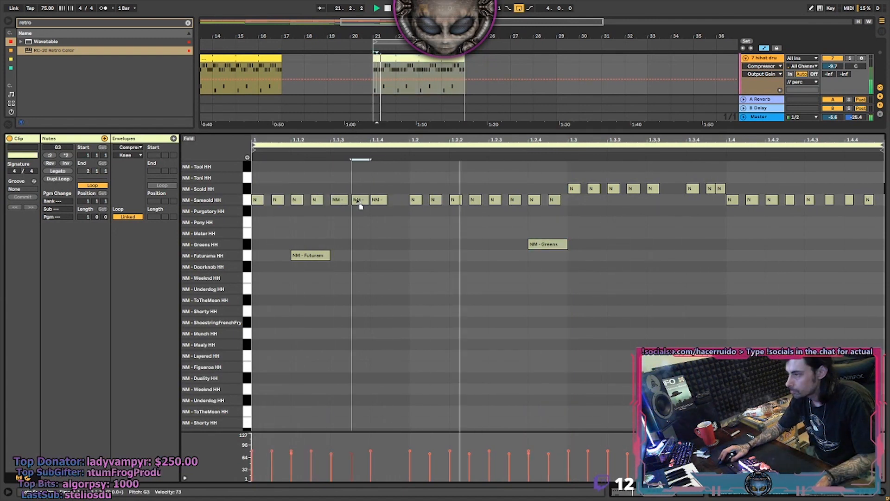
pyautogui.moveTo(337, 209); pyautogui.dragTo(387, 187)
pyautogui.press('Delete')
pyautogui.moveTo(334, 177); pyautogui.dragTo(258, 218)
pyautogui.hotkey('ctrl', 'd')
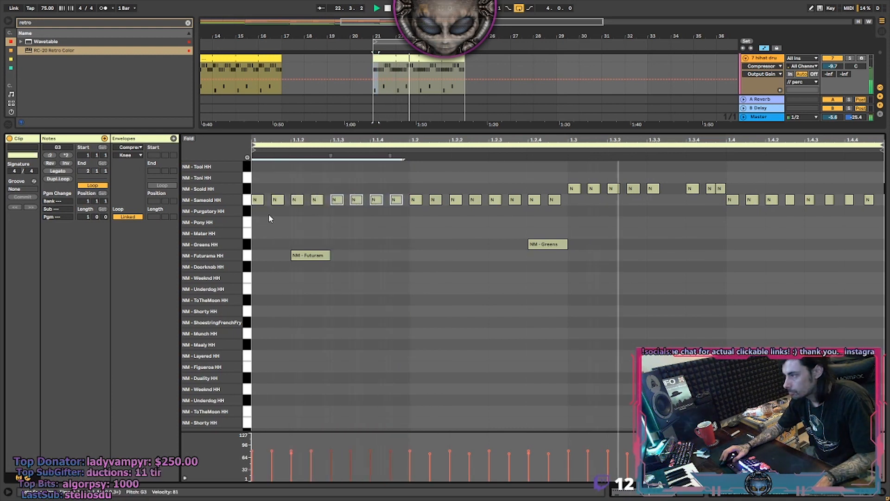
# Duplicate the Futurama HH note three times across the first two beats and delete the Greens HH note
pyautogui.moveTo(263, 234); pyautogui.dragTo(332, 274)
pyautogui.hotkey('ctrl', 'd')
pyautogui.hotkey('ctrl', 'd')
pyautogui.hotkey('ctrl', 'd')
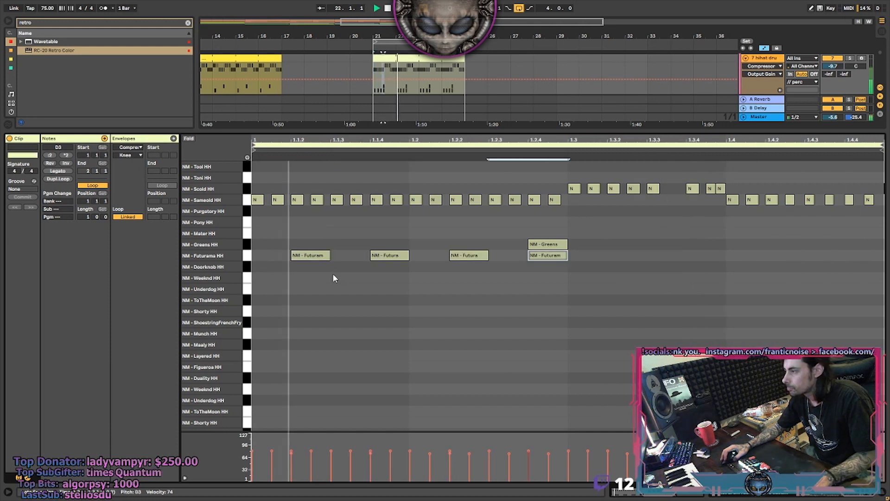
pyautogui.doubleClick(548, 247)
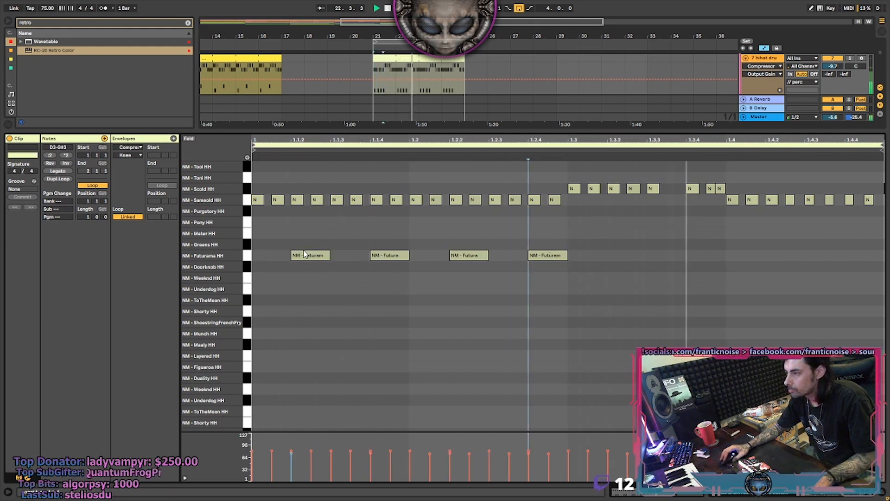
# Reduce the Futurama HH hits to positions 1.1.3 and 1.2.3 and duplicate the pair into beats three and four
pyautogui.moveTo(304, 254); pyautogui.dragTo(395, 257)
pyautogui.moveTo(481, 259)
pyautogui.mouseDown()
pyautogui.moveTo(530, 257)
pyautogui.moveTo(334, 273)
pyautogui.mouseUp()
pyautogui.moveTo(384, 258); pyautogui.dragTo(358, 260)
pyautogui.click(487, 260)
pyautogui.moveTo(487, 260); pyautogui.dragTo(519, 258)
pyautogui.moveTo(559, 234); pyautogui.dragTo(260, 274)
pyautogui.hotkey('ctrl', 'd')
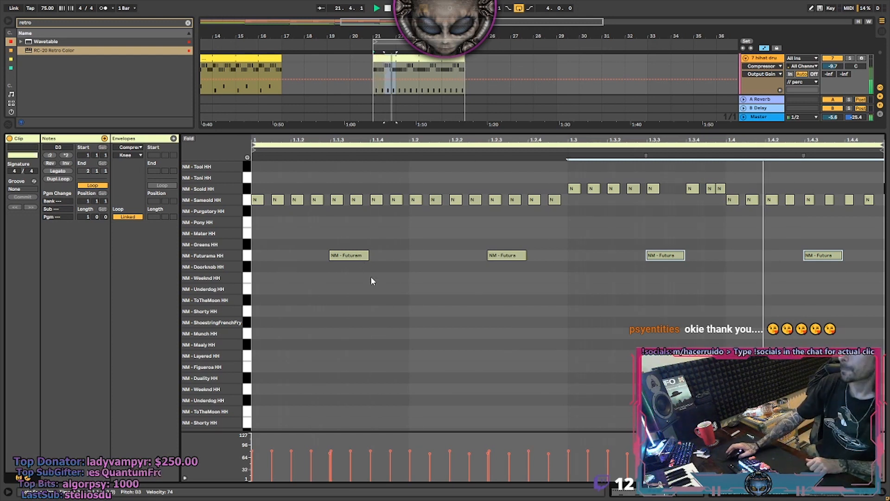
# Double the hi-hat clip's loop twice to four bars, deactivate the Futurama HH notes in its first two bars, and return to the arrangement
pyautogui.hotkey('ctrl', 'alt', 'l')
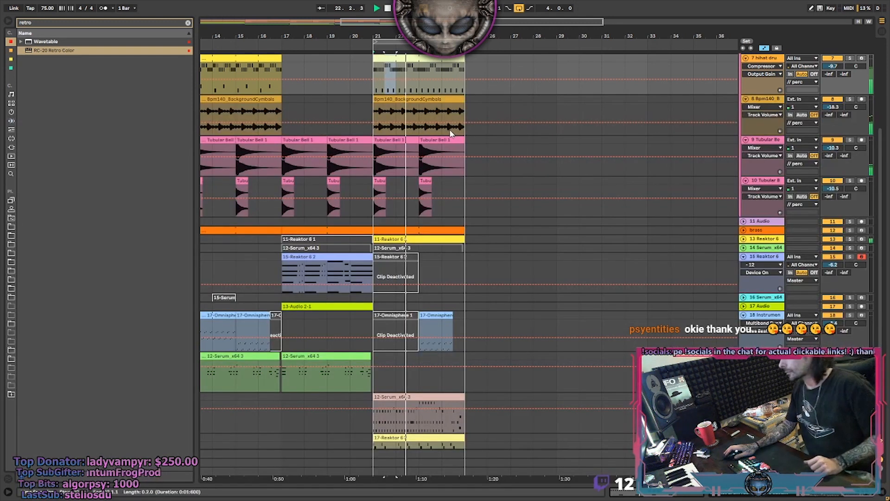
pyautogui.moveTo(409, 56); pyautogui.dragTo(414, 123)
pyautogui.doubleClick(414, 123)
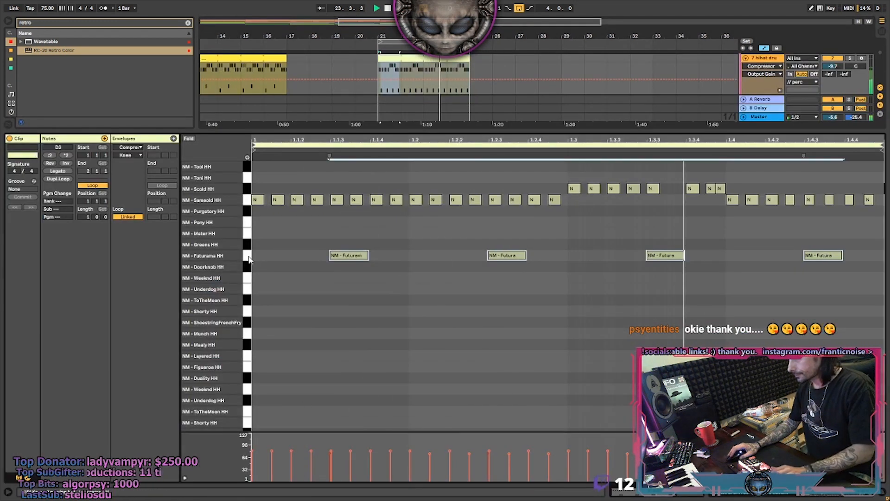
pyautogui.click(57, 180)
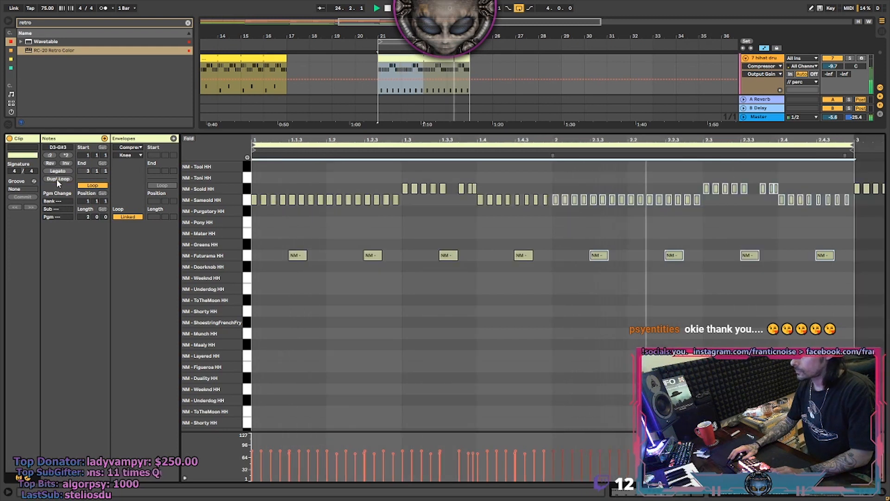
pyautogui.click(57, 181)
pyautogui.moveTo(265, 238); pyautogui.dragTo(560, 311)
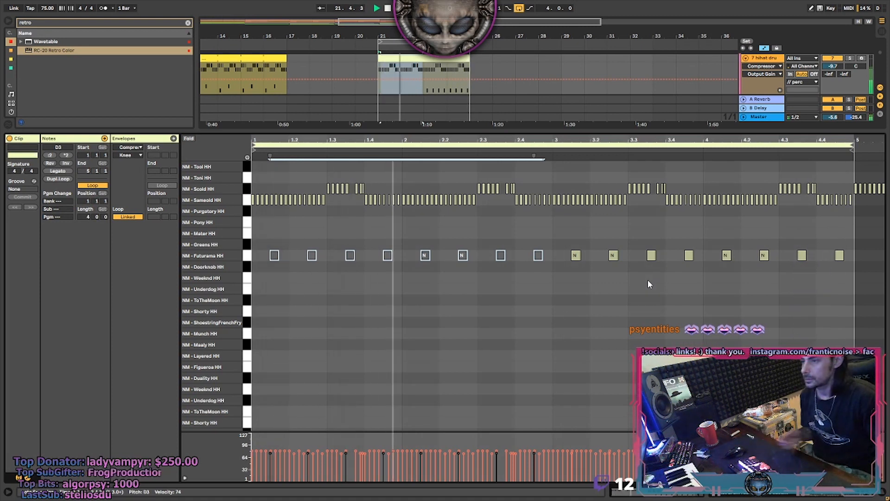
pyautogui.doubleClick(589, 130)
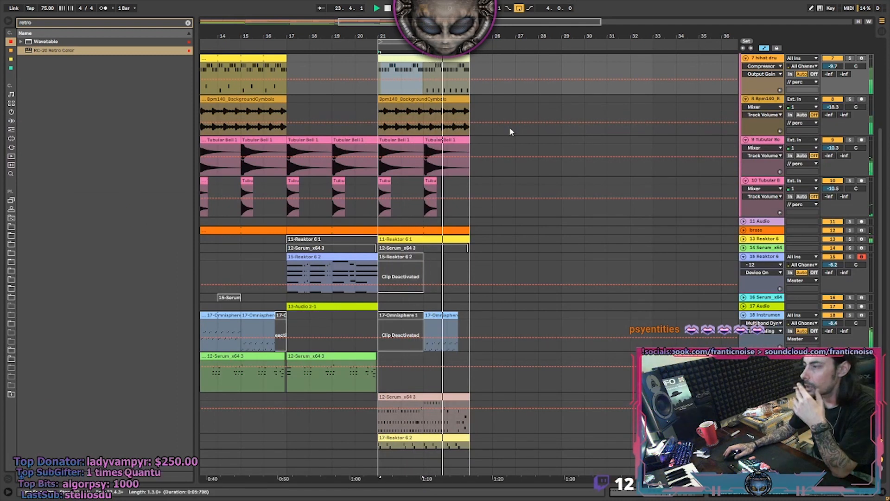
pyautogui.scroll(-2, 509, 177)
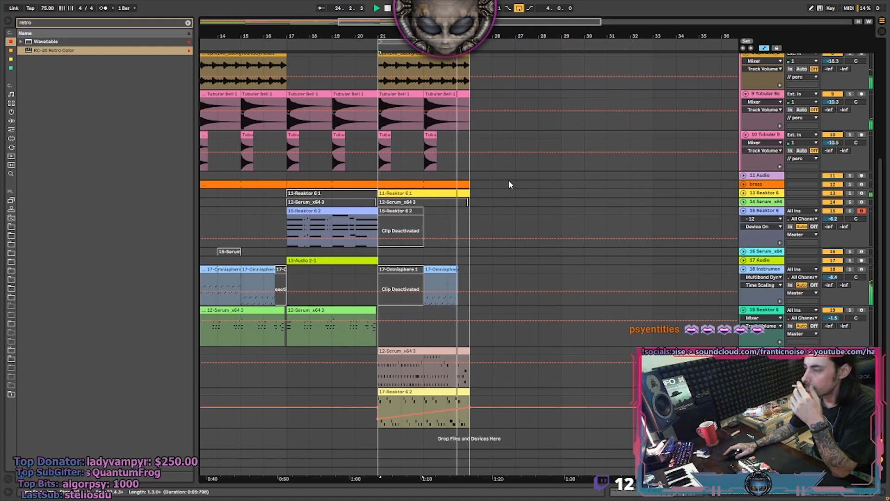
pyautogui.scroll(3, 509, 182)
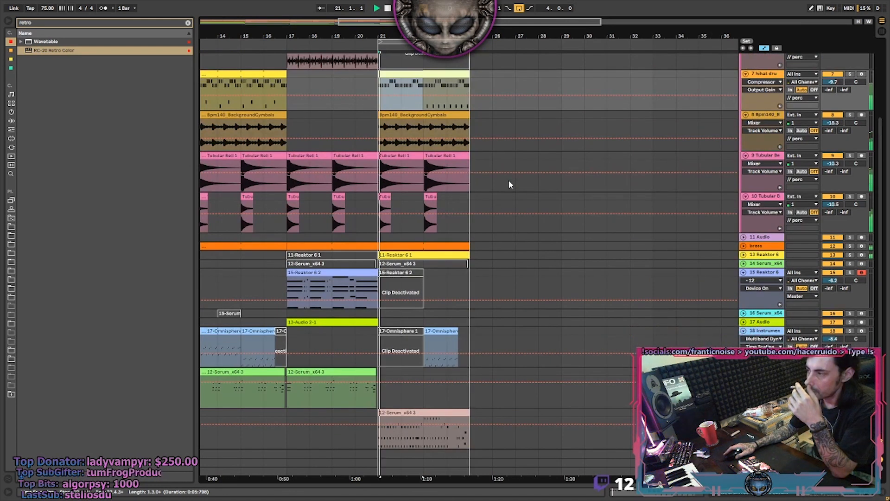
pyautogui.scroll(4, 508, 182)
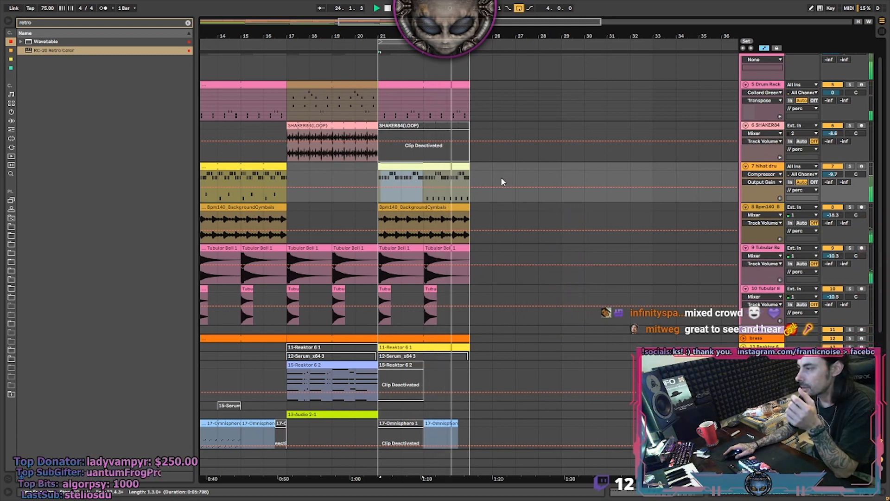
pyautogui.scroll(-2, 502, 179)
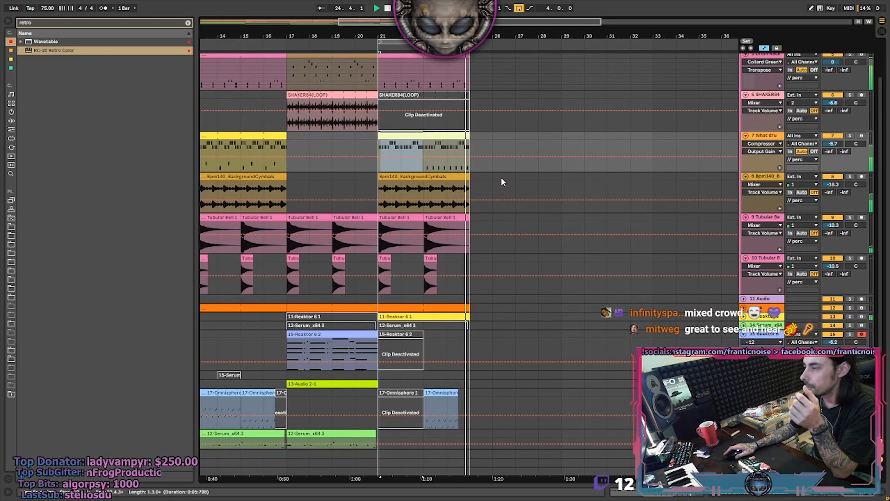
pyautogui.scroll(-4, 504, 182)
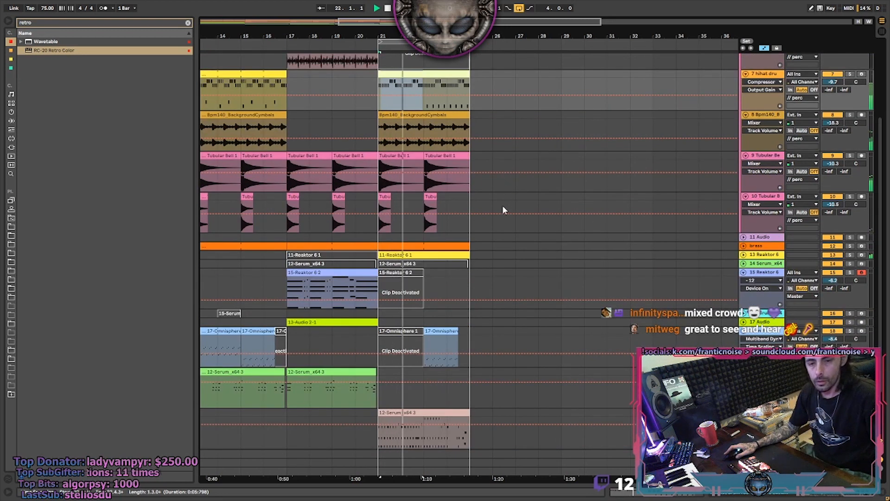
pyautogui.hotkey('alt', 'Tab')
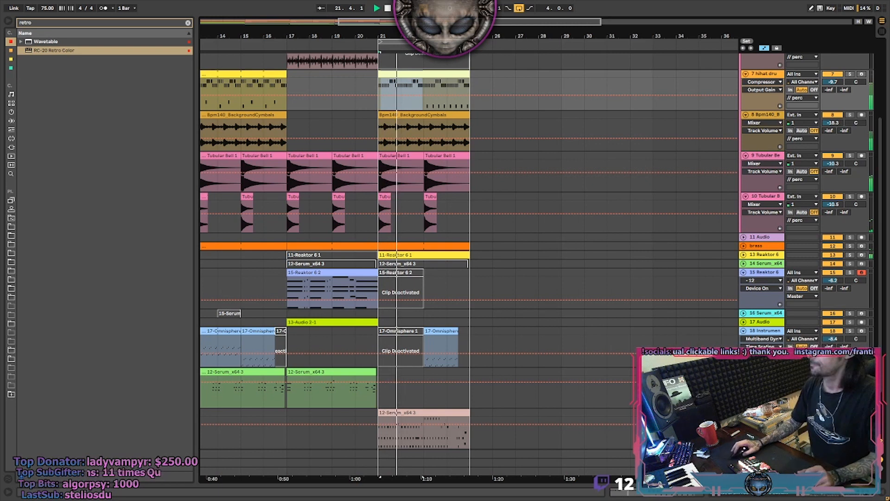
pyautogui.scroll(-3, 402, 316)
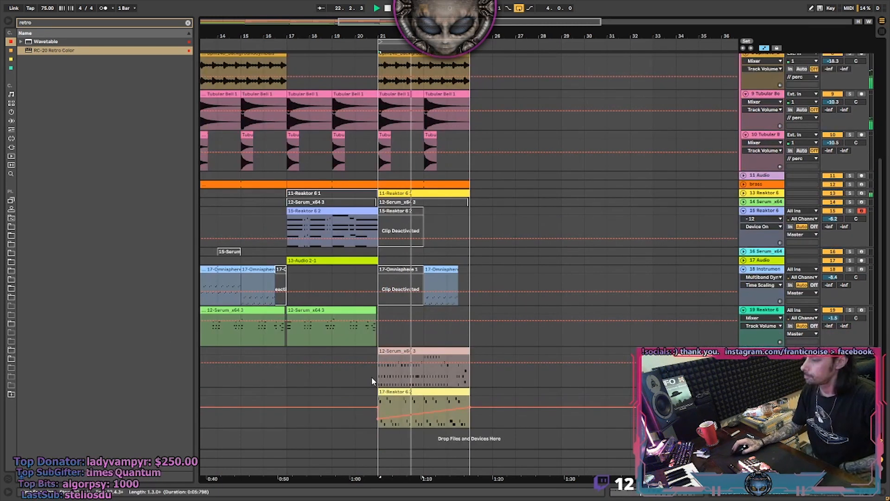
# Solo track 20 Reaktor 6 and open its 12-Serum_x64 3 clip for note editing
pyautogui.click(484, 371)
pyautogui.click(850, 351)
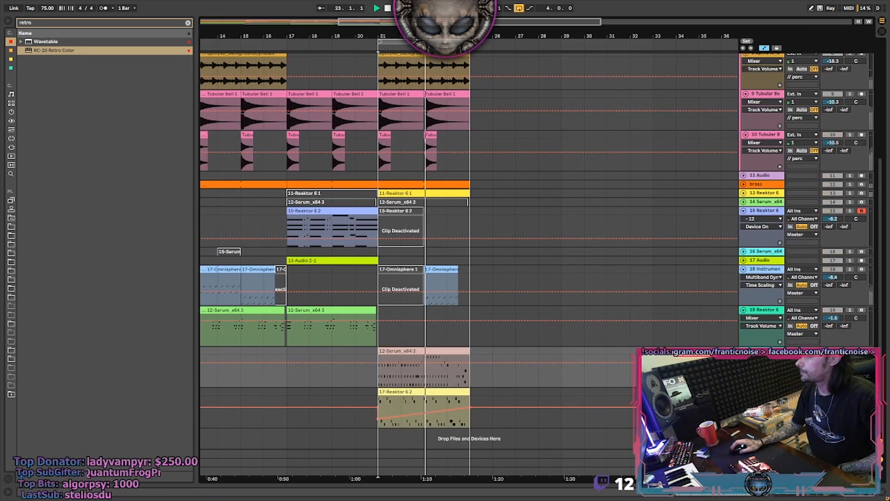
pyautogui.doubleClick(763, 352)
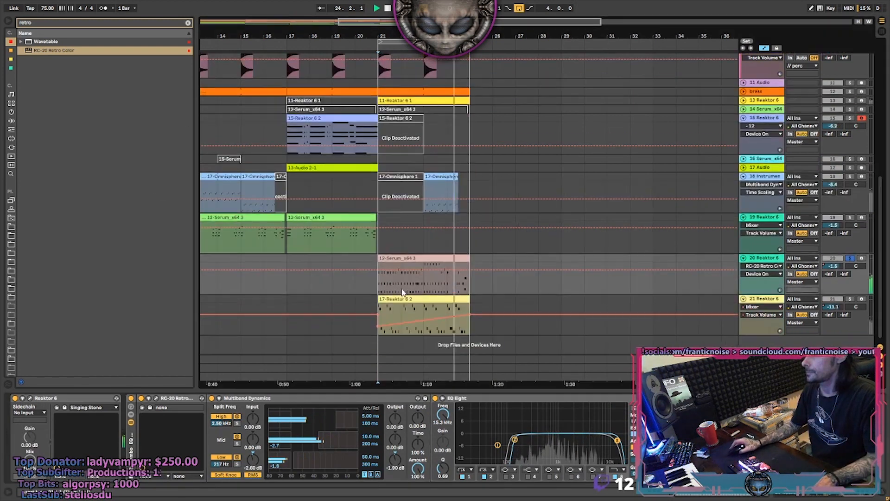
pyautogui.scroll(-4, 399, 286)
pyautogui.doubleClick(399, 286)
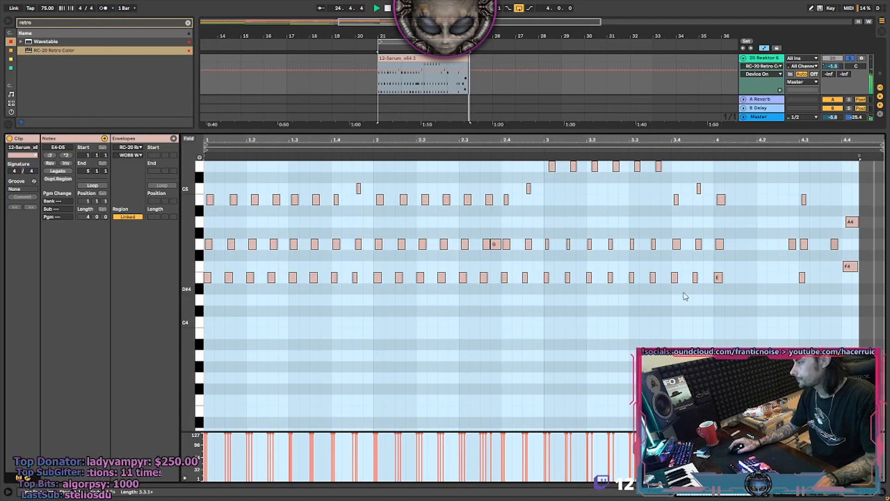
# Duplicate the E4, G4 and B4 chord at the start of bar 4 three times, filling up to position 4.2.3
pyautogui.moveTo(714, 291); pyautogui.dragTo(735, 197)
pyautogui.hotkey('ctrl', 'd')
pyautogui.hotkey('ctrl', 'd')
pyautogui.hotkey('ctrl', 'd')
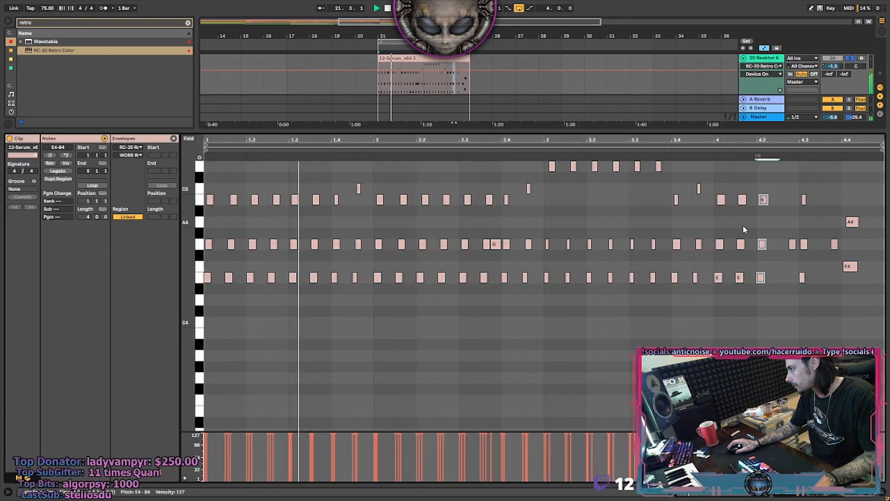
pyautogui.click(789, 262)
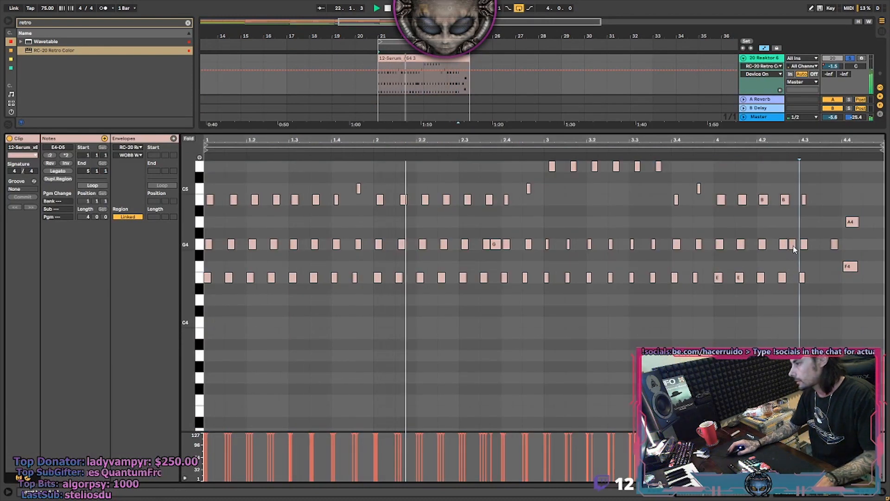
# Copy the extra G4 note just before beat 2.4 to the same spot just before beat 3.4
pyautogui.scroll(2, 486, 250)
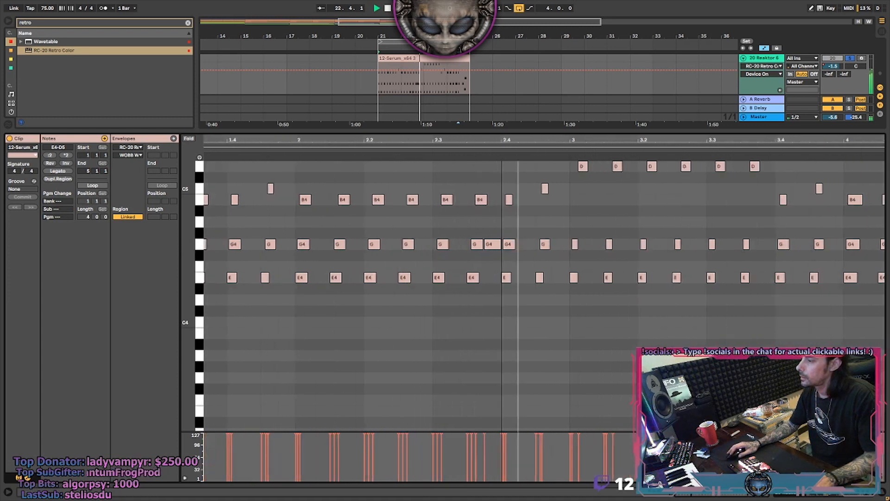
pyautogui.click(494, 246)
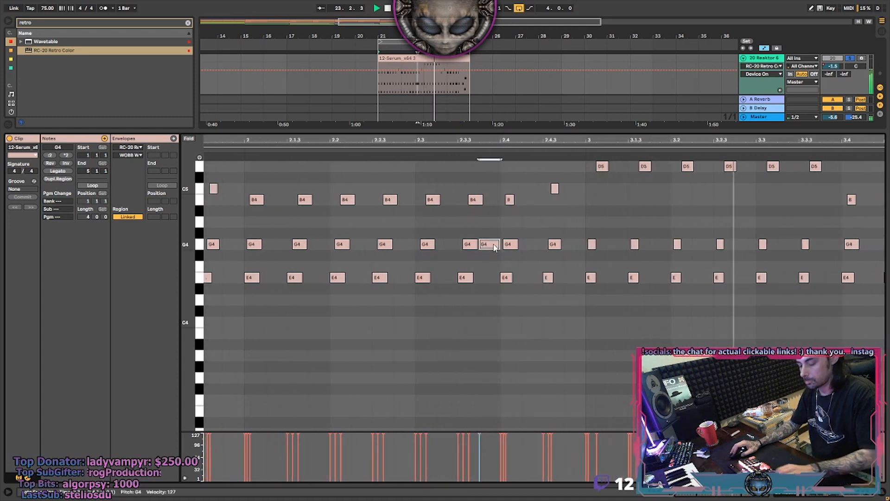
pyautogui.scroll(-3, 491, 245)
pyautogui.moveTo(426, 245); pyautogui.dragTo(633, 246)
pyautogui.moveTo(716, 258); pyautogui.dragTo(702, 259)
# Duplicate the chord at 4.3 and the closing F4 and A4 pair at 4.4 once each
pyautogui.moveTo(786, 299); pyautogui.dragTo(808, 195)
pyautogui.hotkey('ctrl', 'd')
pyautogui.moveTo(842, 295); pyautogui.dragTo(855, 192)
pyautogui.scroll(3, 855, 192)
pyautogui.scroll(-3, 856, 196)
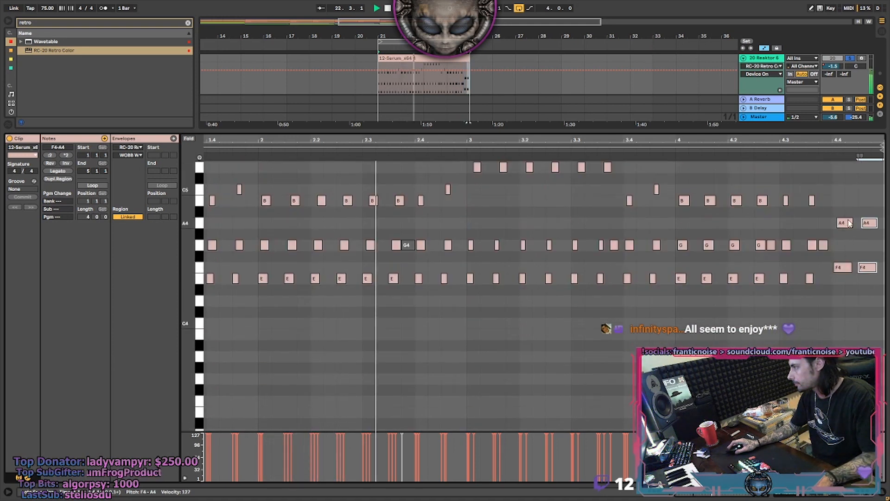
pyautogui.scroll(3, 662, 218)
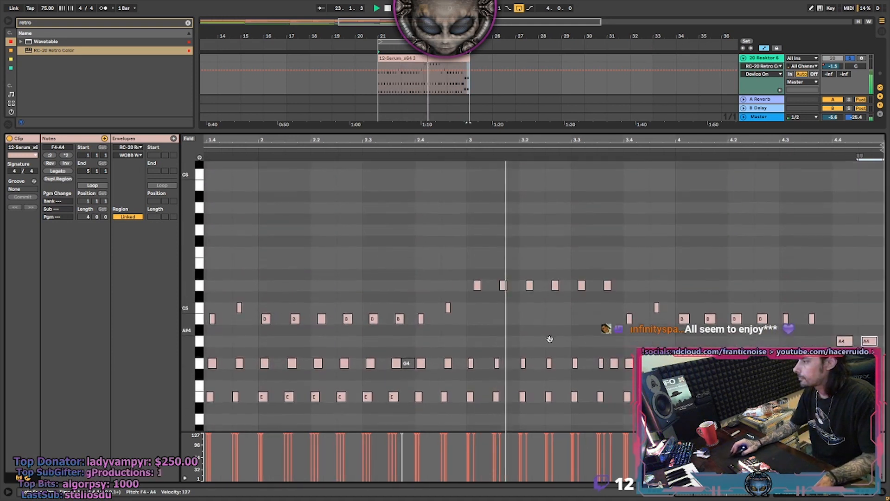
# Return to the arrangement, unsolo track 20 and unfold the kick bass group
pyautogui.doubleClick(490, 131)
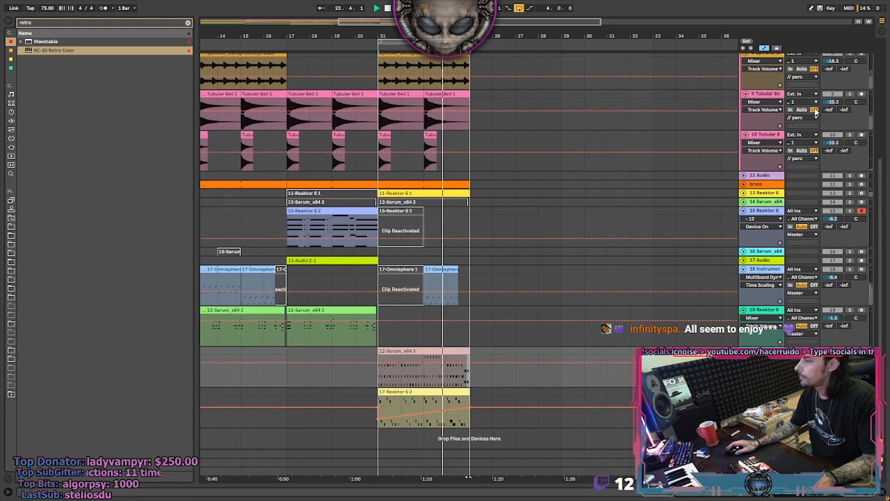
pyautogui.click(851, 351)
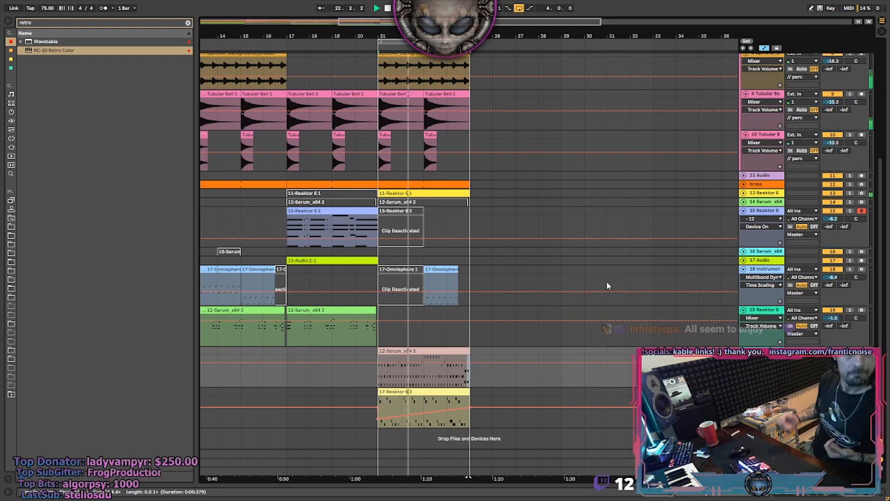
pyautogui.scroll(5, 492, 251)
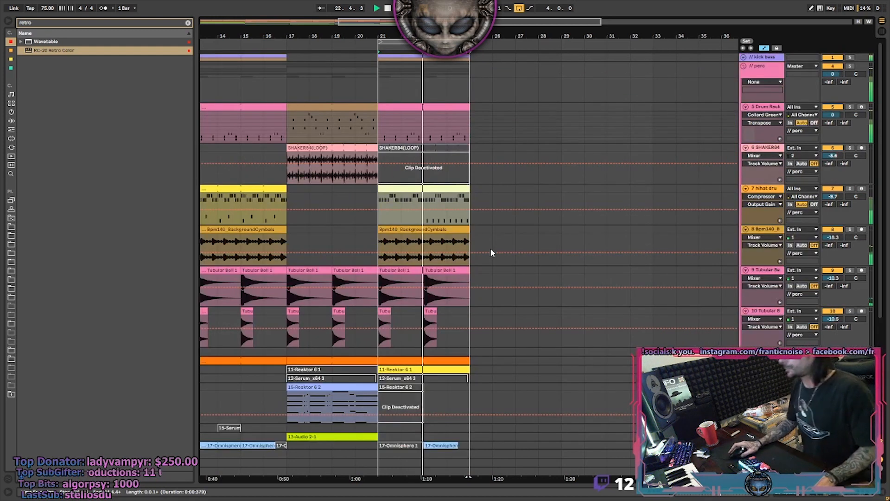
pyautogui.doubleClick(757, 59)
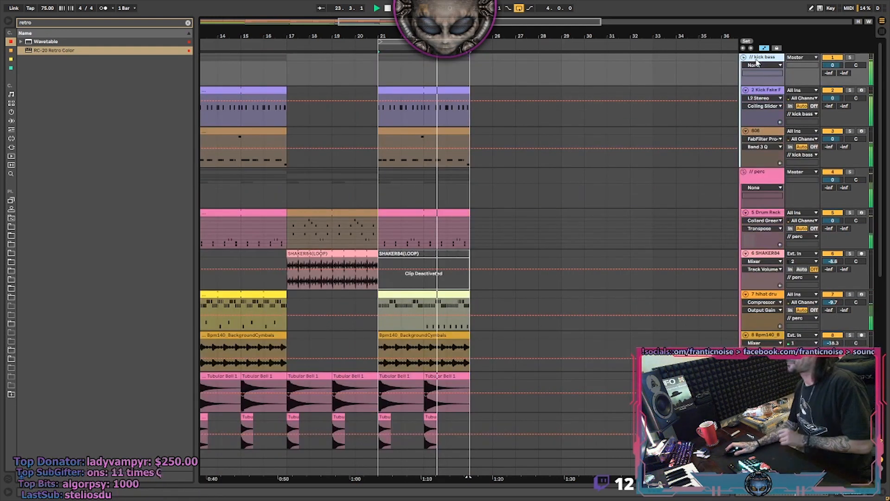
# Select the half-beat at 21.3 across the kick and 808 tracks and hide the automation
pyautogui.moveTo(399, 36); pyautogui.dragTo(419, 104)
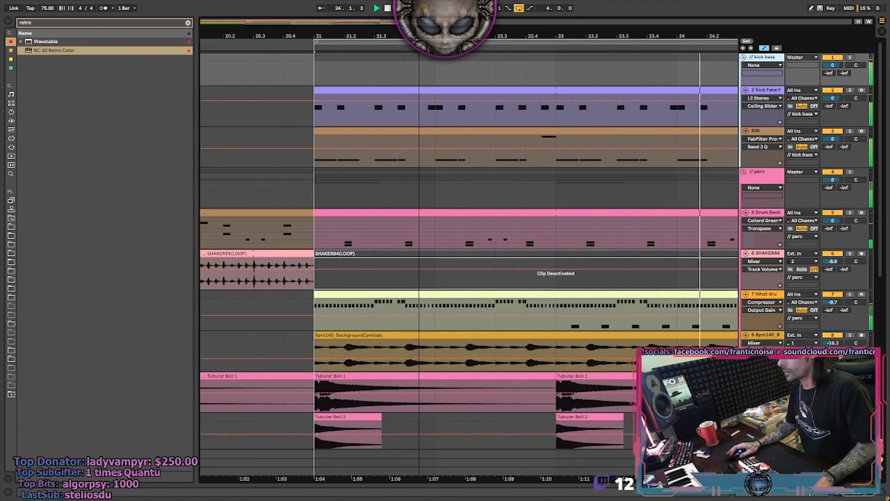
pyautogui.moveTo(375, 160); pyautogui.dragTo(392, 96)
pyautogui.press('a')
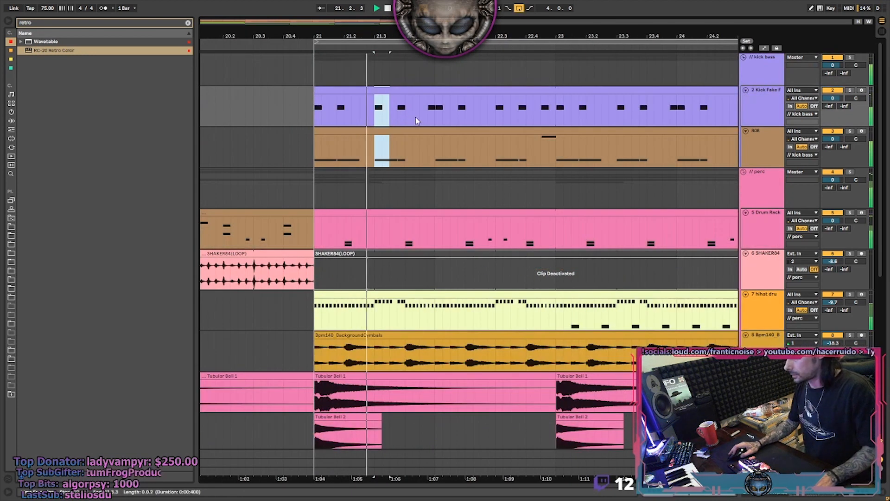
# Try to paste the kick and 808 half-beat at 21.4.2, and undo the paste
pyautogui.click(414, 116)
pyautogui.hotkey('ctrl', 'v')
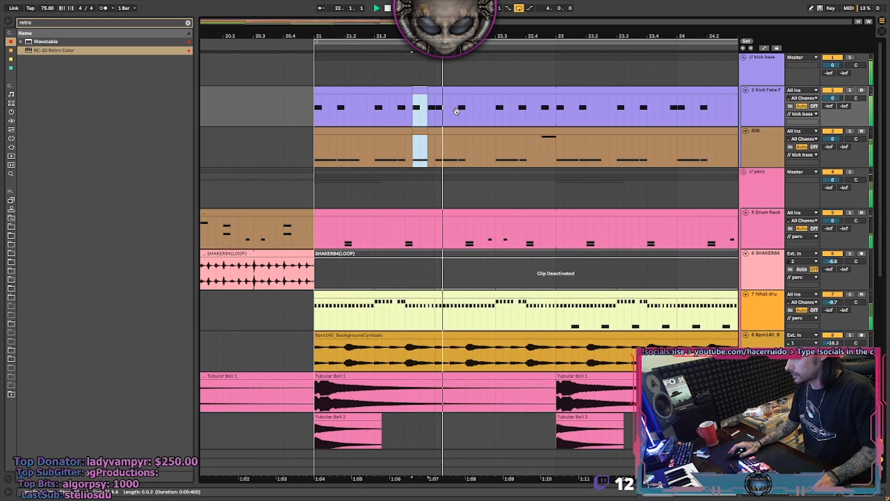
pyautogui.moveTo(457, 111); pyautogui.dragTo(466, 113)
pyautogui.hotkey('ctrl', 'z')
# Copy the half-beat of kick and 808 at 21.3 to 21.4.2
pyautogui.moveTo(383, 159); pyautogui.dragTo(397, 93)
pyautogui.click(424, 113)
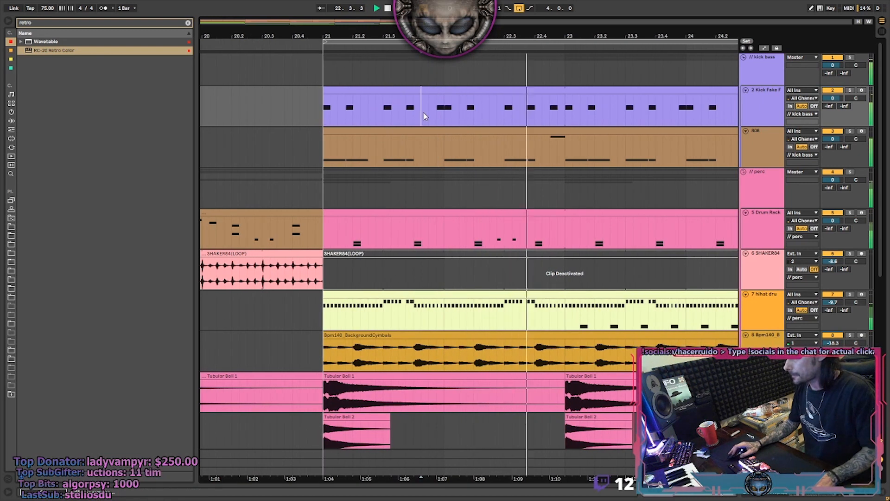
pyautogui.hotkey('ctrl', 'v')
# Inspect the notes of the pasted 808 clip and return to the arrangement
pyautogui.doubleClick(425, 116)
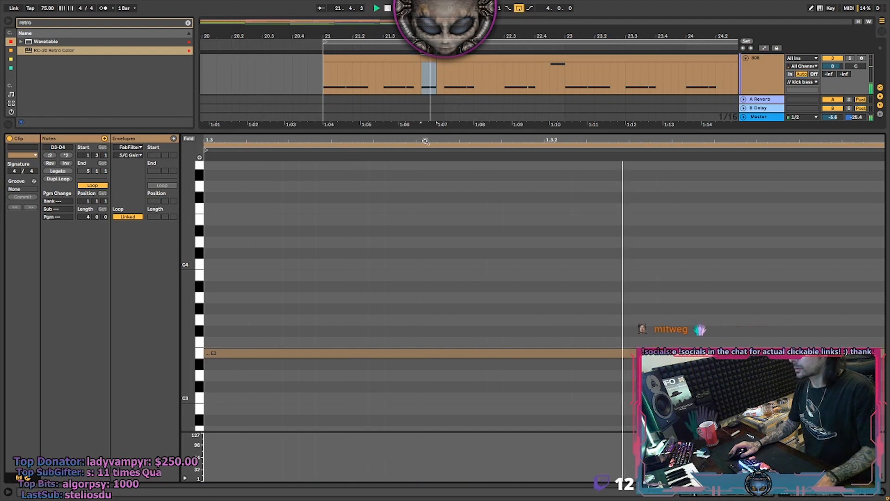
pyautogui.moveTo(348, 285); pyautogui.dragTo(508, 266)
pyautogui.hotkey('ctrl', 'a')
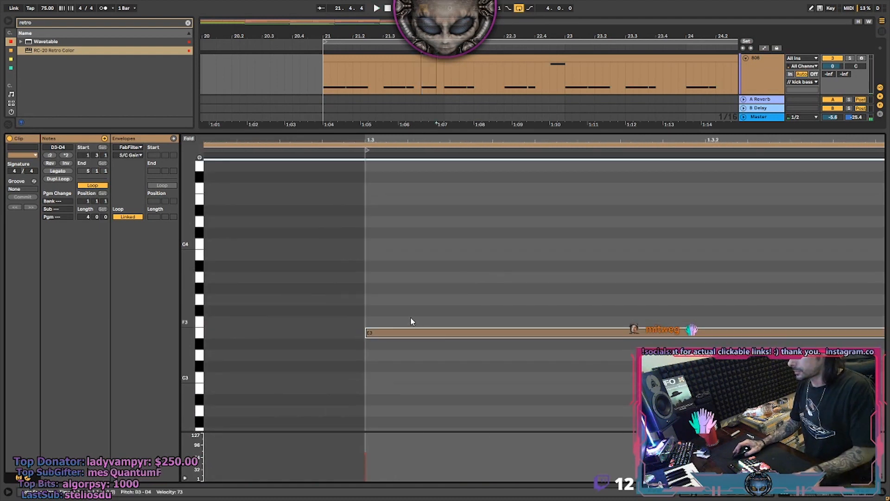
pyautogui.click(432, 131)
pyautogui.moveTo(437, 135); pyautogui.dragTo(409, 227)
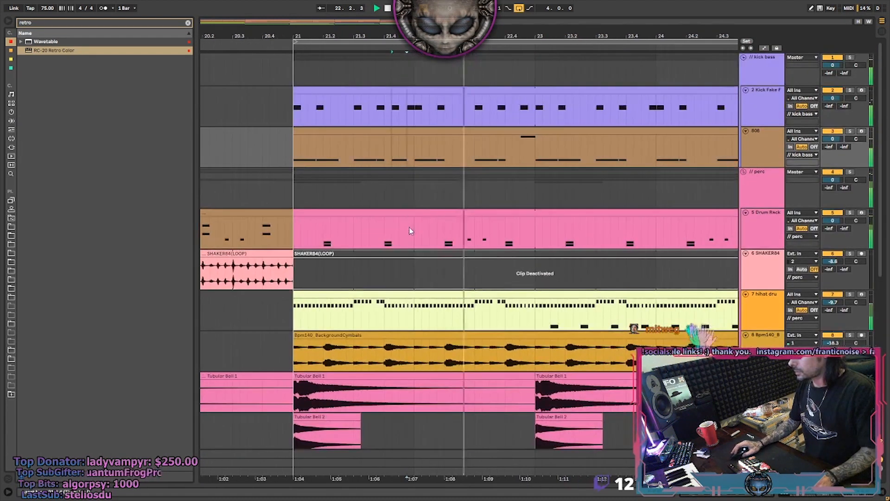
# Stop playback and select bars 21 and 22 of the 808 track
pyautogui.press('space')
pyautogui.moveTo(314, 159); pyautogui.dragTo(297, 134)
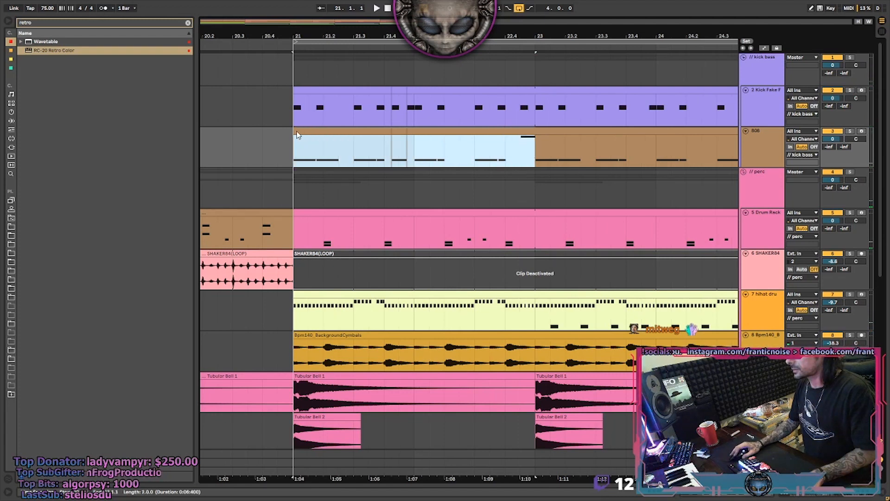